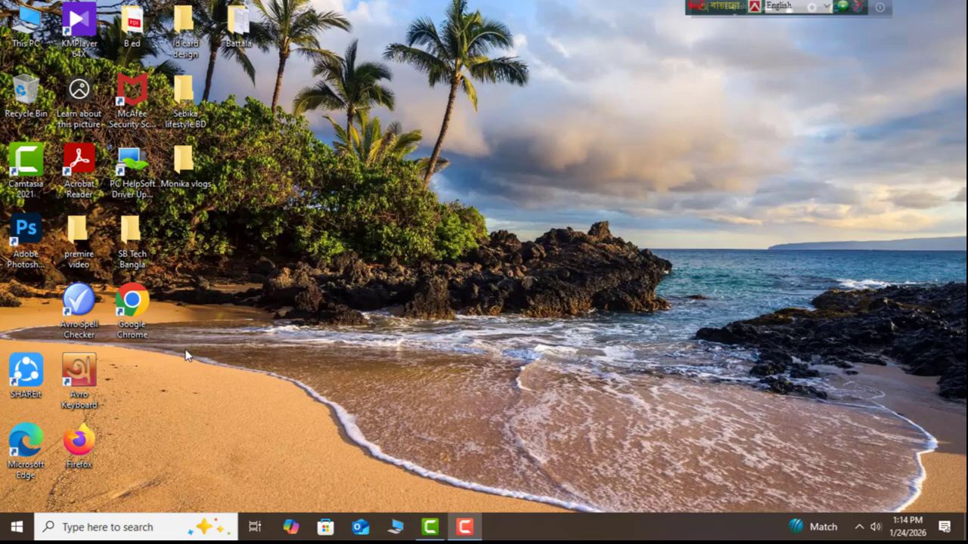
# - Open Google Chrome and go to the EMIS website at emis.gov.bd
pyautogui.doubleClick(141, 301)
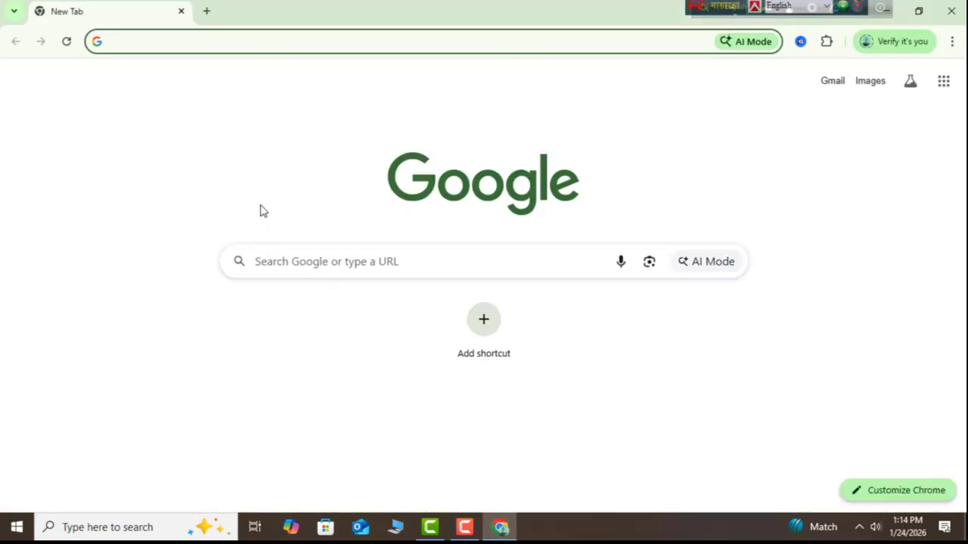
pyautogui.click(160, 41)
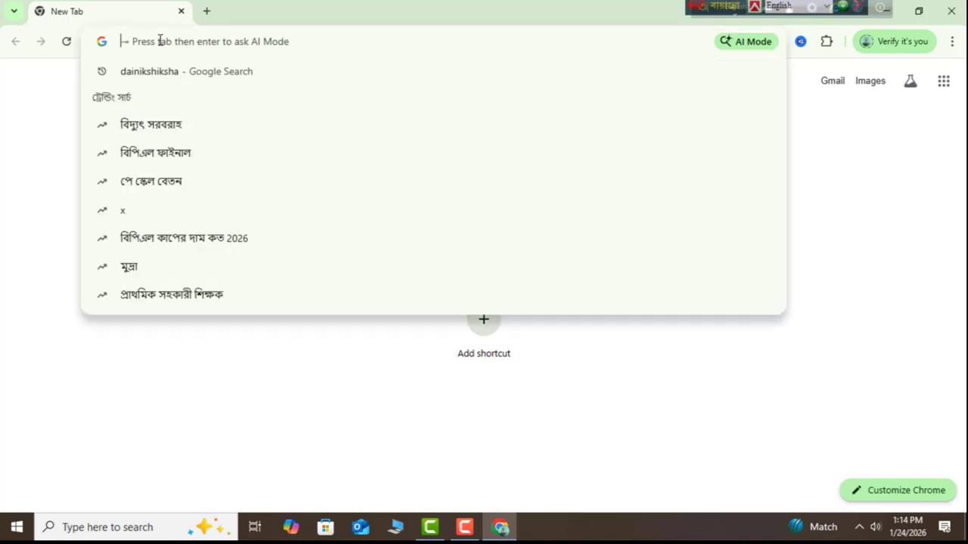
pyautogui.write('emis.gov.bd')
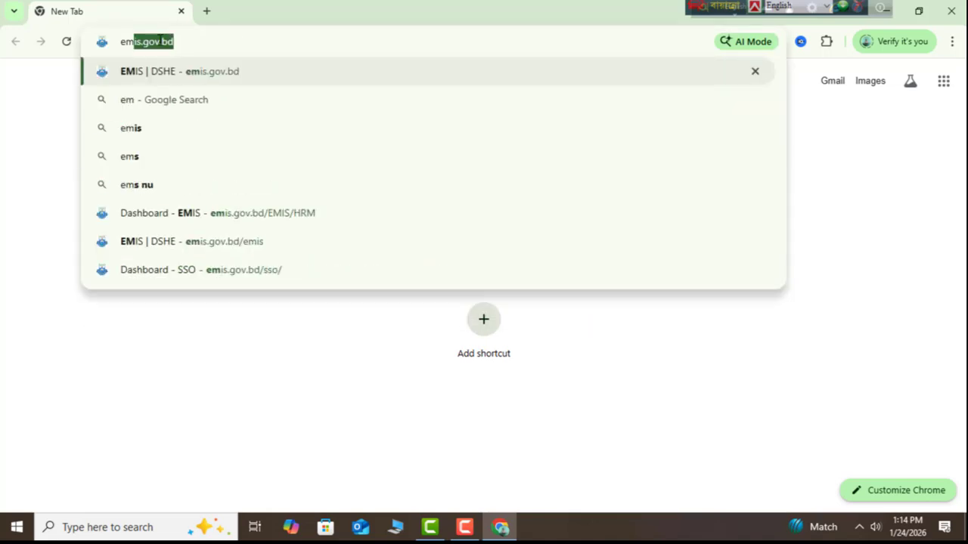
pyautogui.click(195, 78)
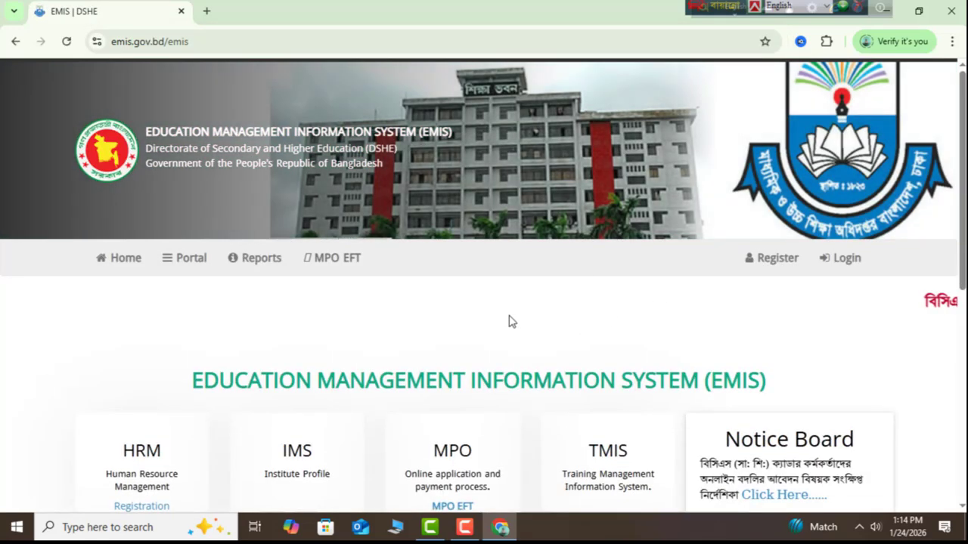
# - Sign in to EMIS and open a New MPO application in the MPO module
pyautogui.click(845, 259)
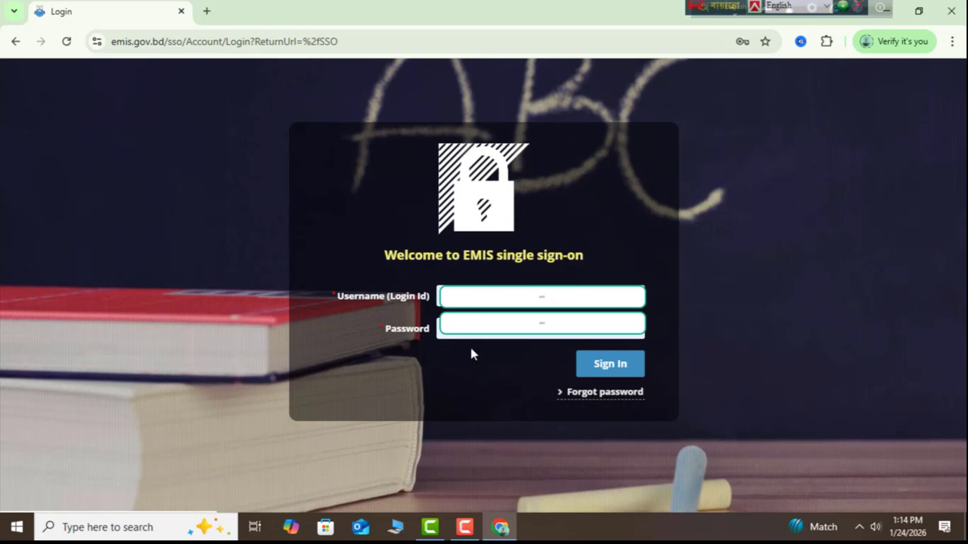
pyautogui.click(610, 365)
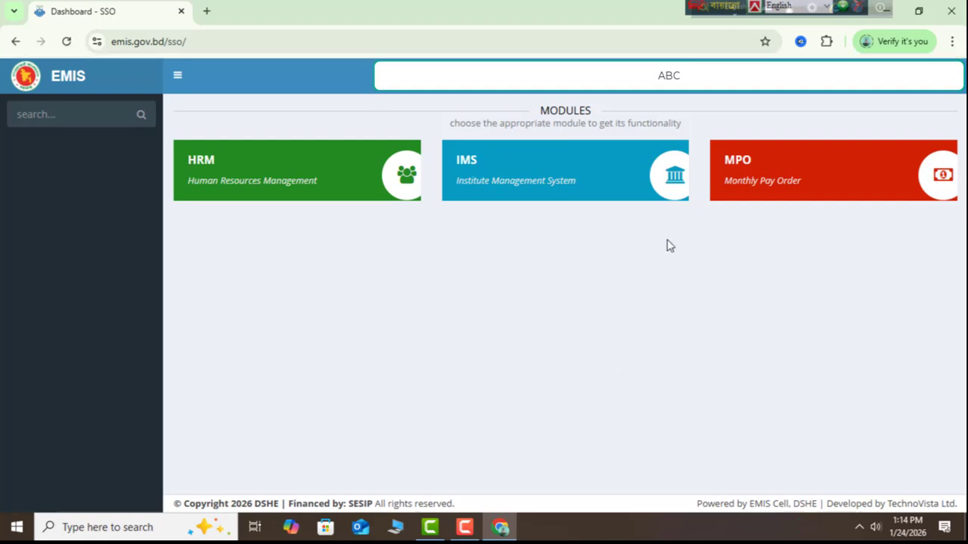
pyautogui.click(745, 169)
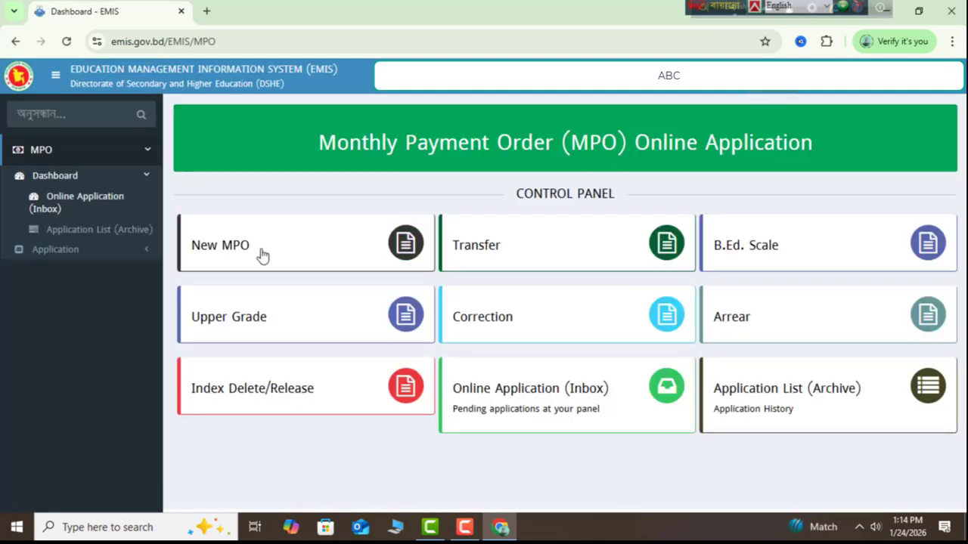
pyautogui.click(214, 253)
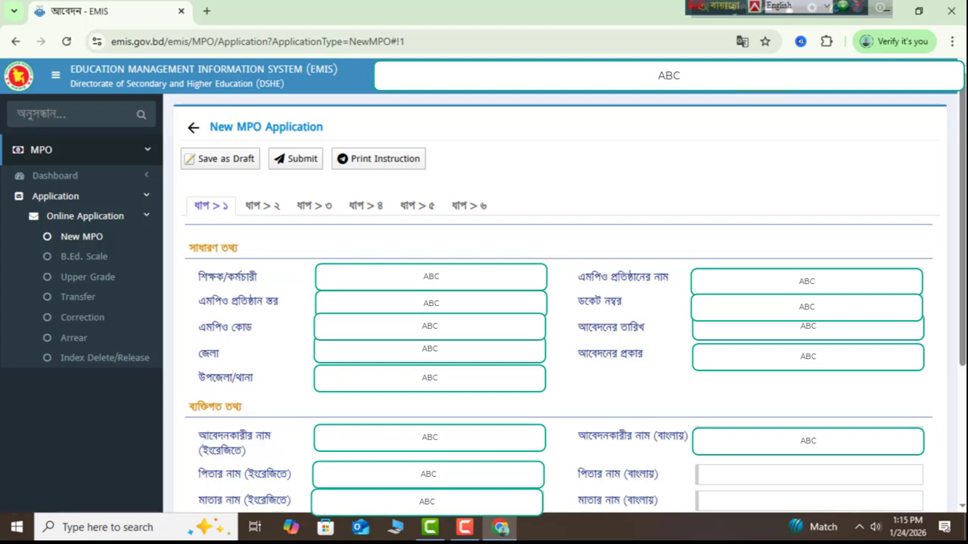
# - Select the listed employee record for the শিক্ষক/কর্মচারী field of the New MPO application
pyautogui.click(536, 277)
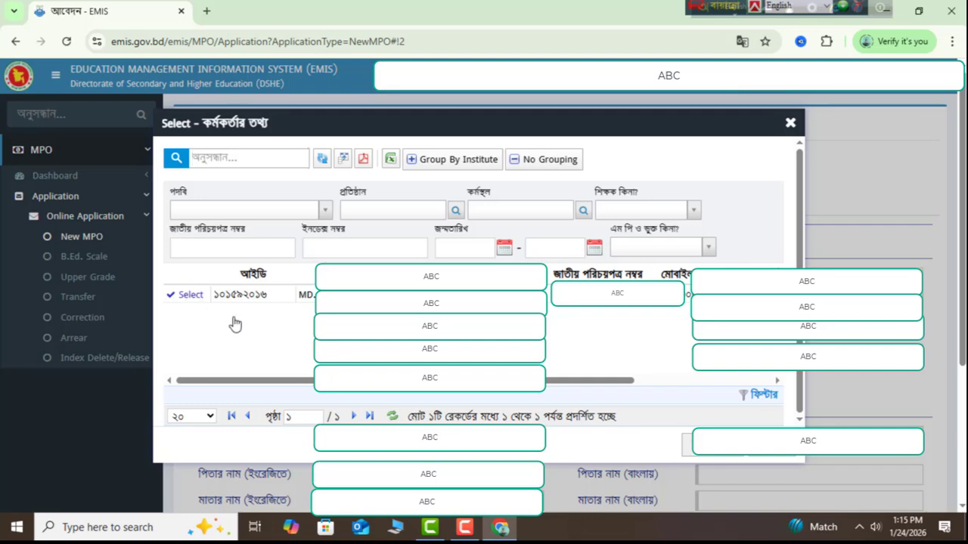
pyautogui.click(191, 295)
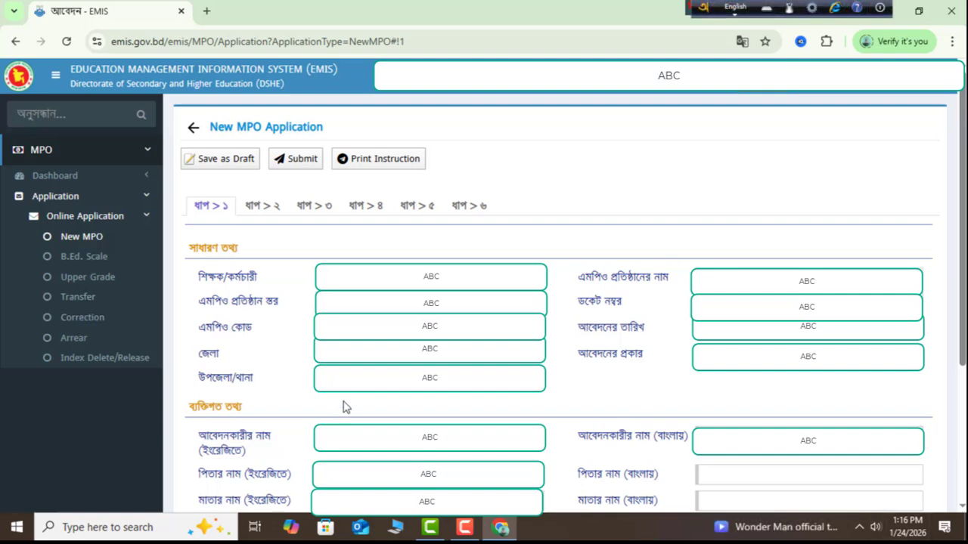
pyautogui.click(82, 177)
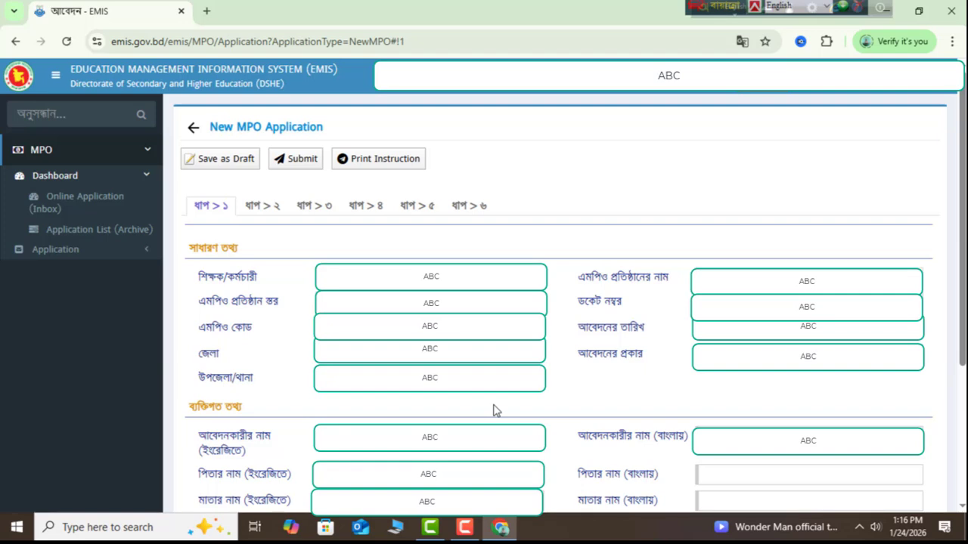
# - In ধাপ > ২, set এনটিআরসিএ উত্তীর্ণ to হ্যাঁ and look through the পদবি choices without selecting one
pyautogui.click(266, 210)
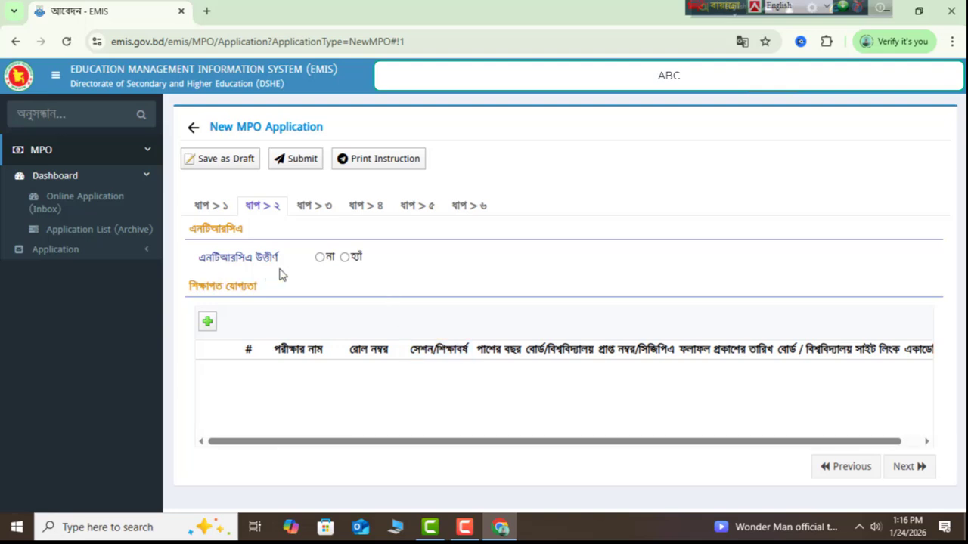
pyautogui.click(345, 258)
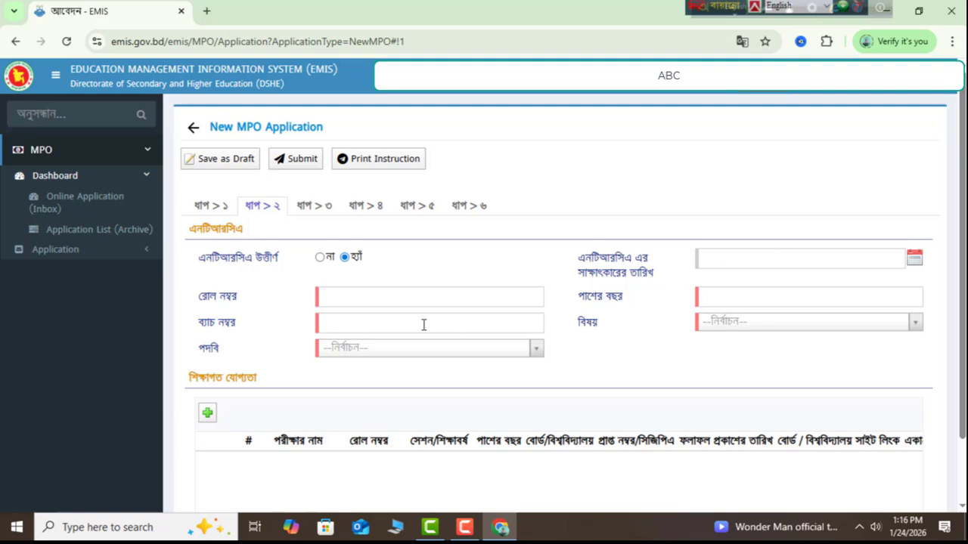
pyautogui.click(376, 352)
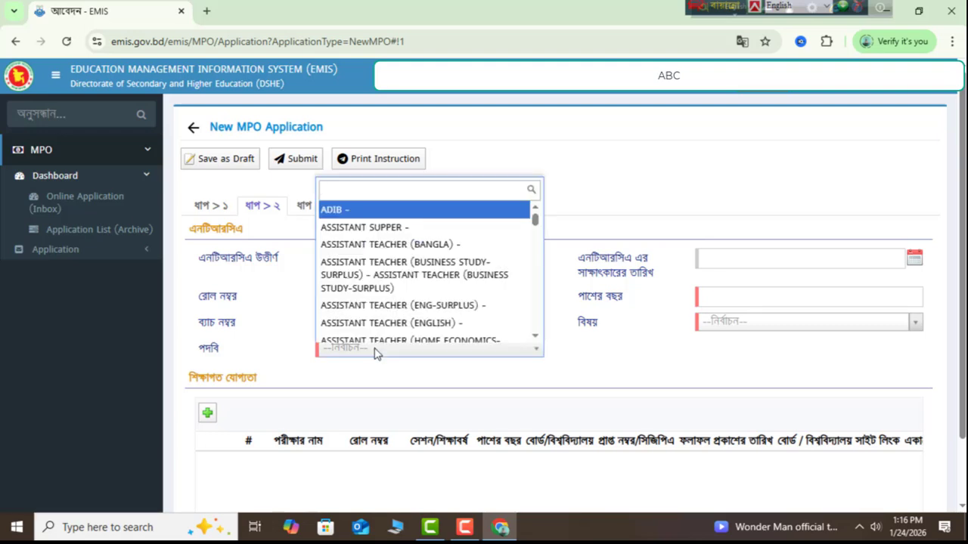
pyautogui.click(378, 374)
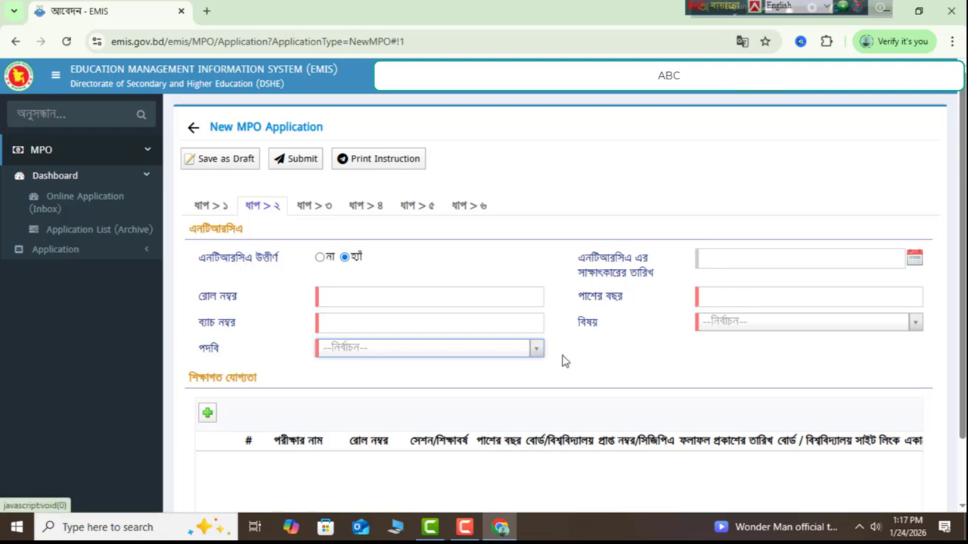
# - Start a new entry under শিক্ষাগত যোগ্যতা with SSC as the exam name
pyautogui.scroll(-2, 562, 360)
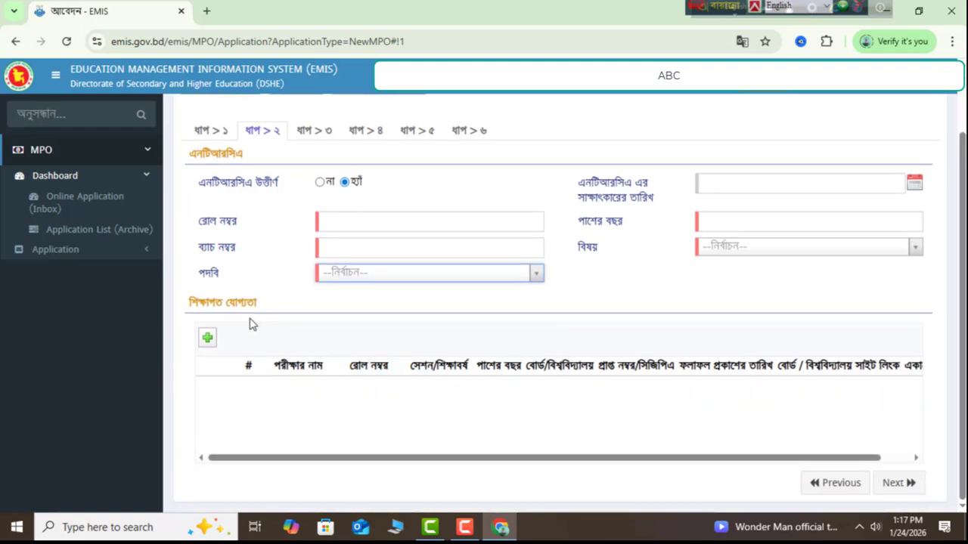
pyautogui.click(208, 339)
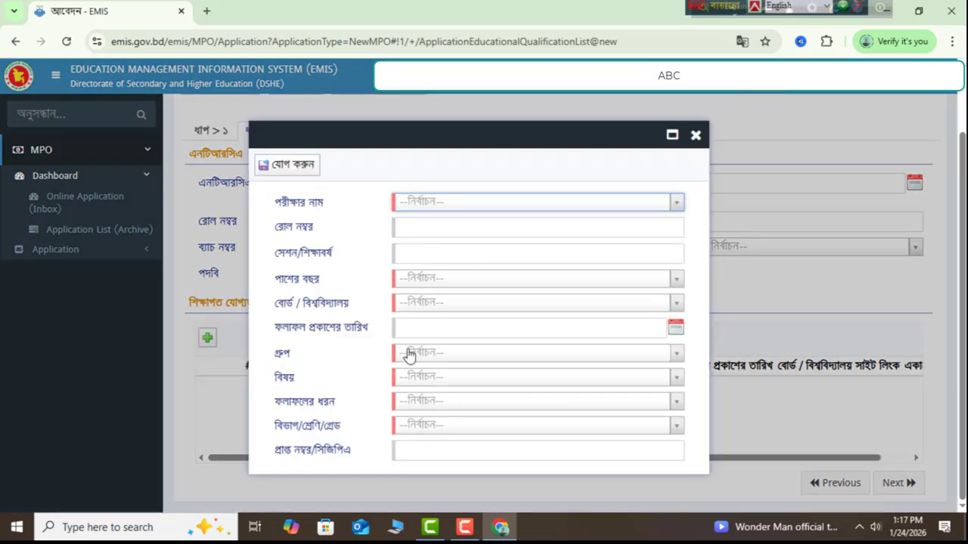
pyautogui.click(449, 203)
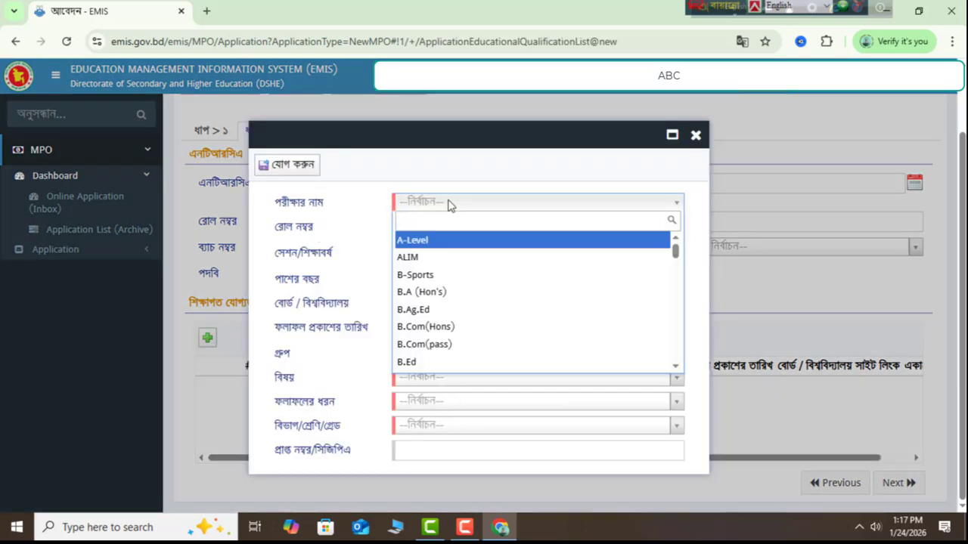
pyautogui.write('ss')
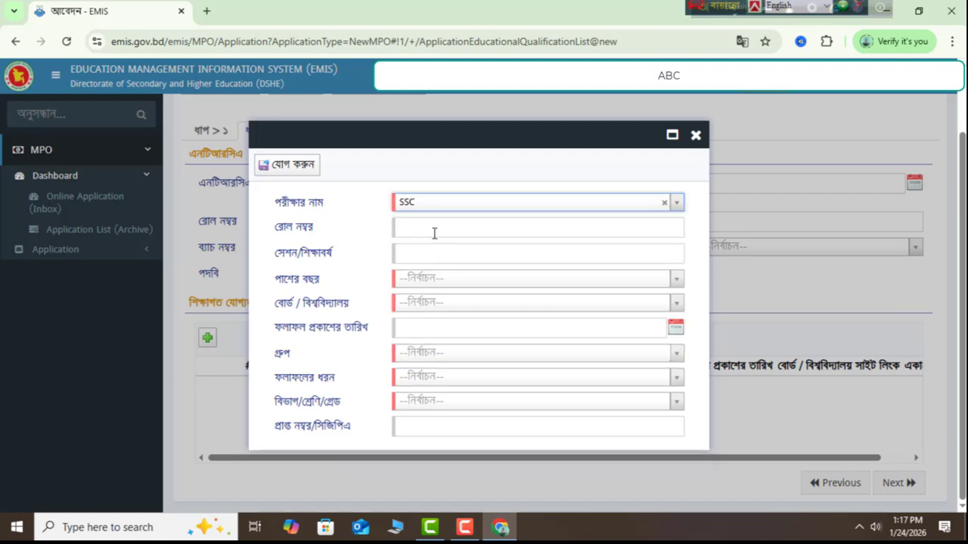
pyautogui.click(436, 240)
# - View the ফলাফলের ধরন and বিভাগ/শ্রেণি/গ্রেড choices of the SSC entry, and discard the entry without saving
pyautogui.click(449, 379)
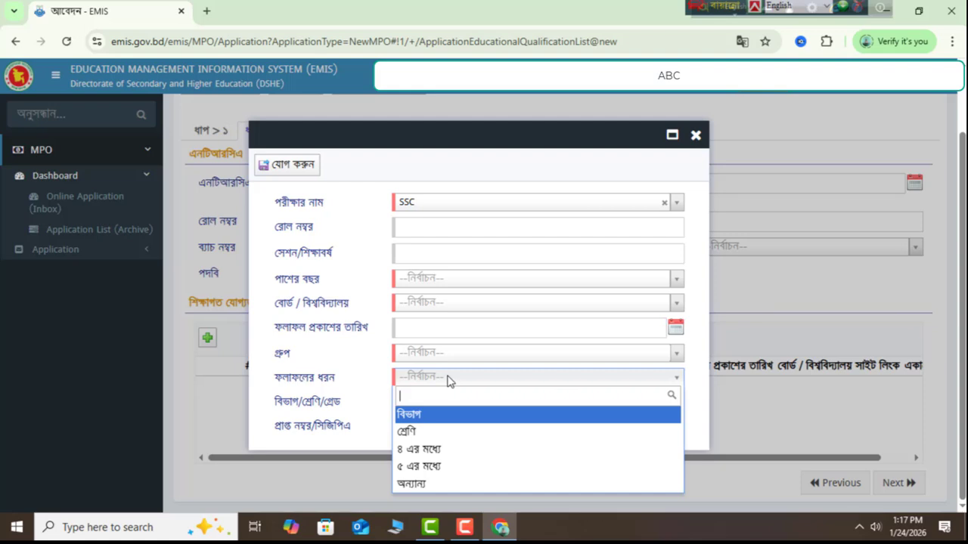
pyautogui.click(447, 381)
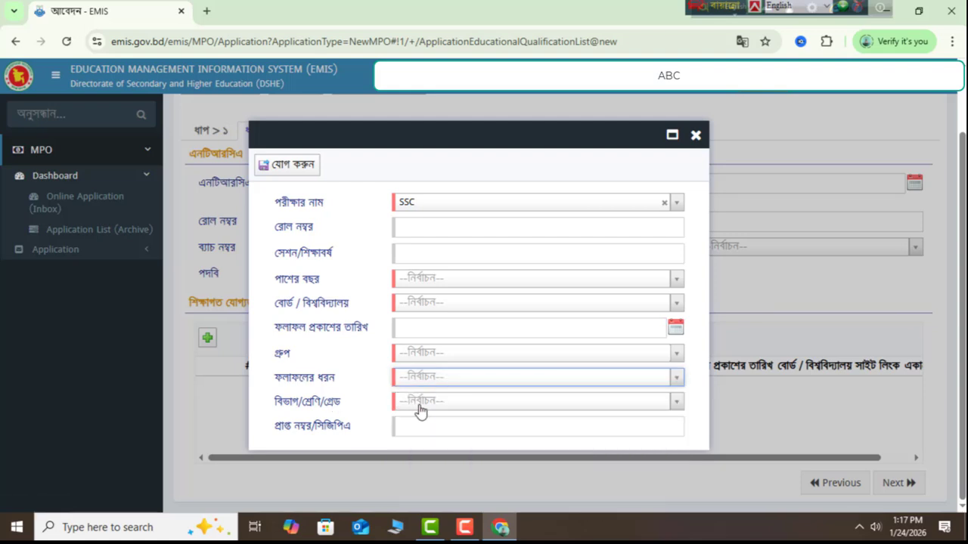
pyautogui.click(427, 402)
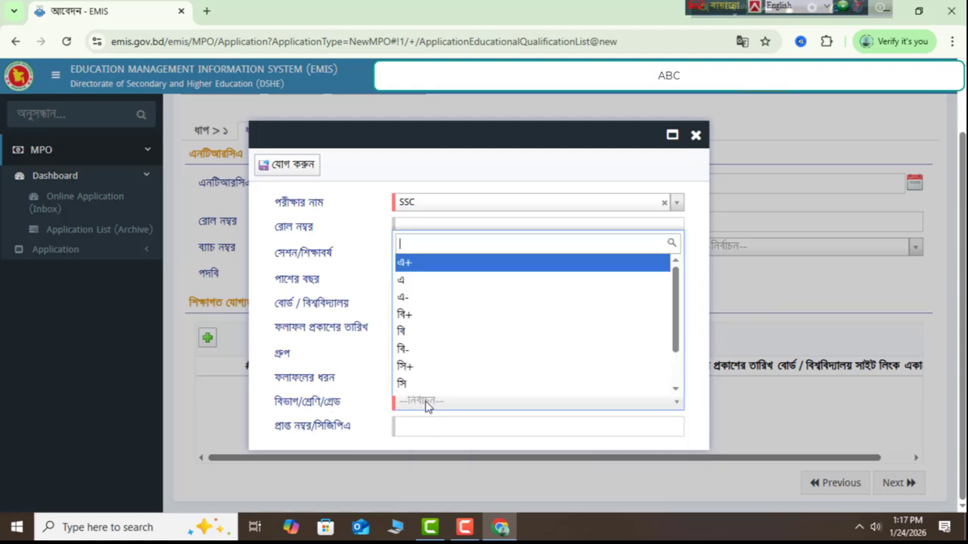
pyautogui.click(425, 405)
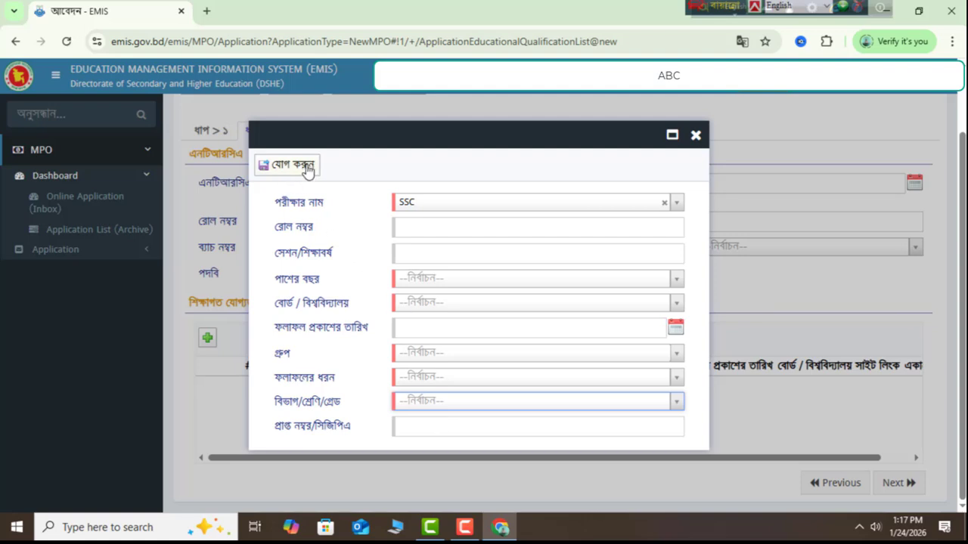
pyautogui.click(696, 134)
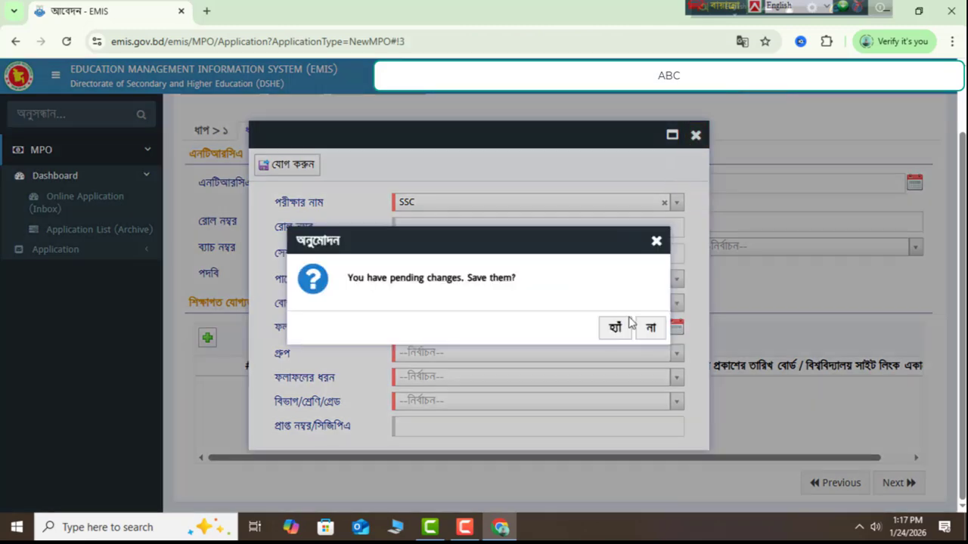
pyautogui.click(649, 328)
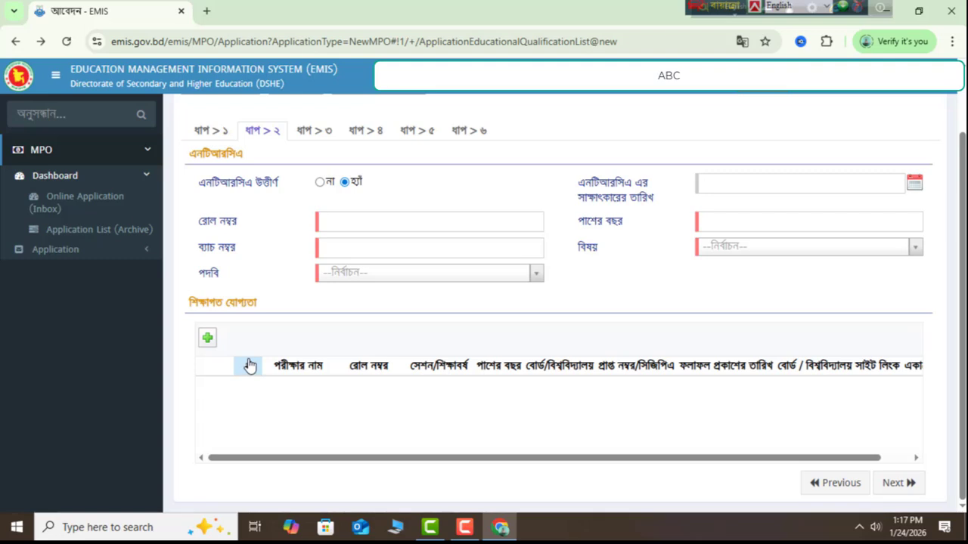
# - Start another educational qualification entry with HSC as the exam name and discard it without saving
pyautogui.click(208, 339)
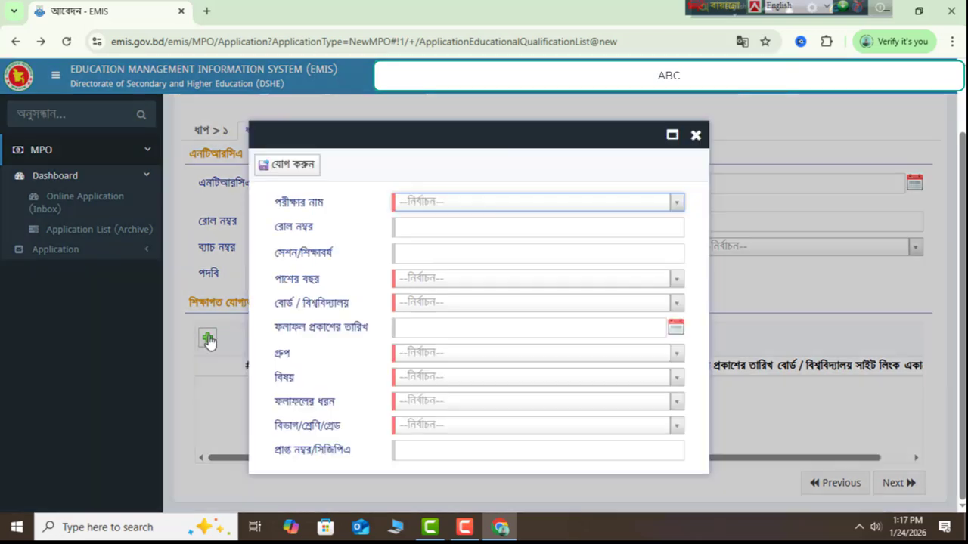
pyautogui.click(458, 203)
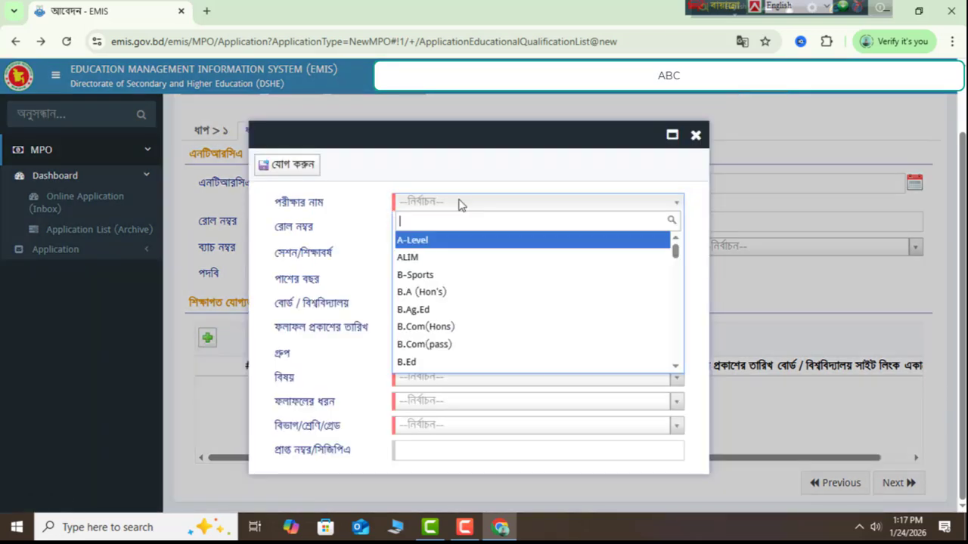
pyautogui.write('h')
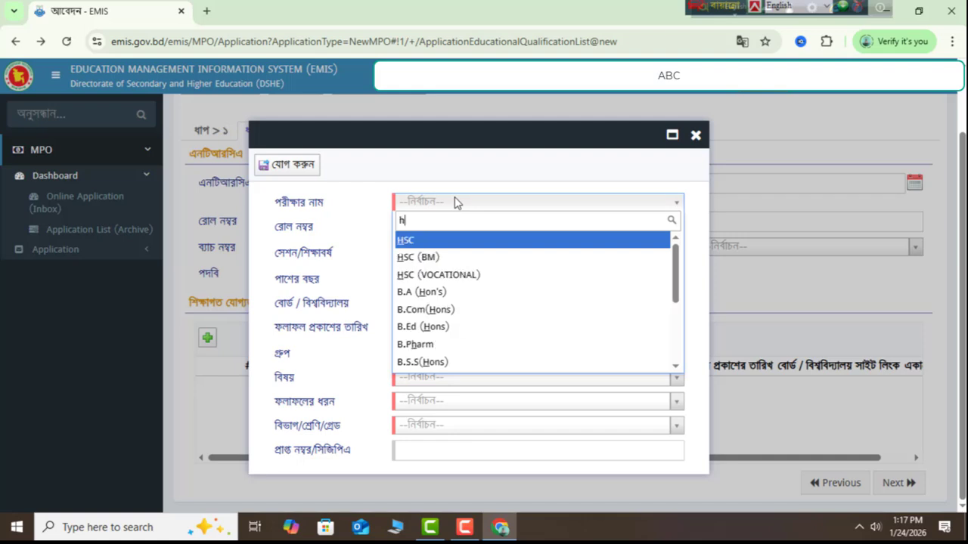
pyautogui.click(460, 242)
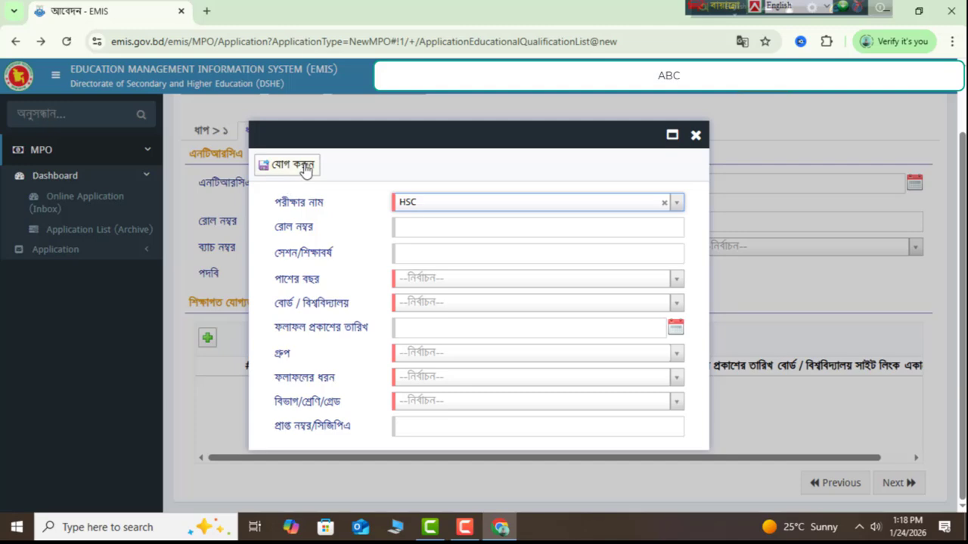
pyautogui.click(696, 134)
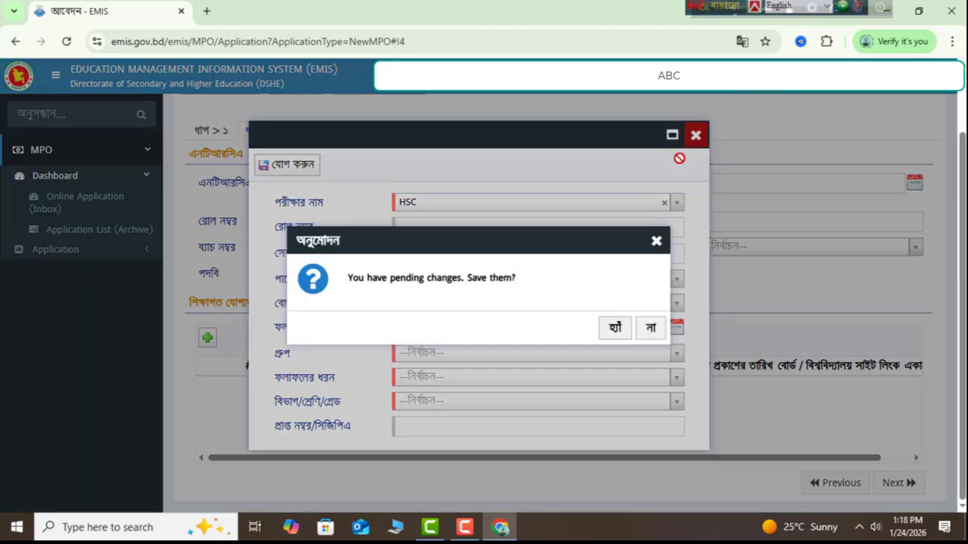
pyautogui.click(651, 333)
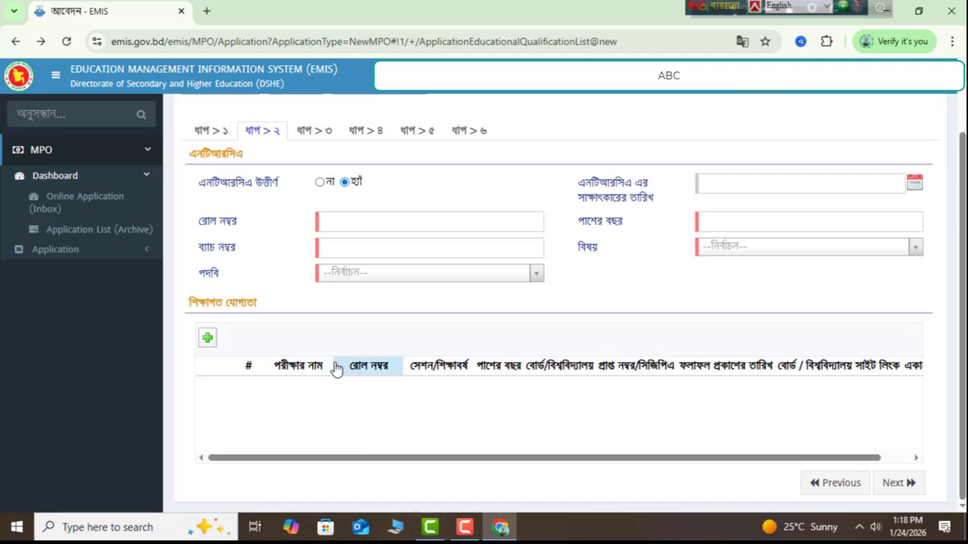
# - In ধাপ > ৩, set প্রত্যাশিত পদবি to ASSISTANT TEACHER - সহকারী শিক্ষক
pyautogui.scroll(2, 337, 369)
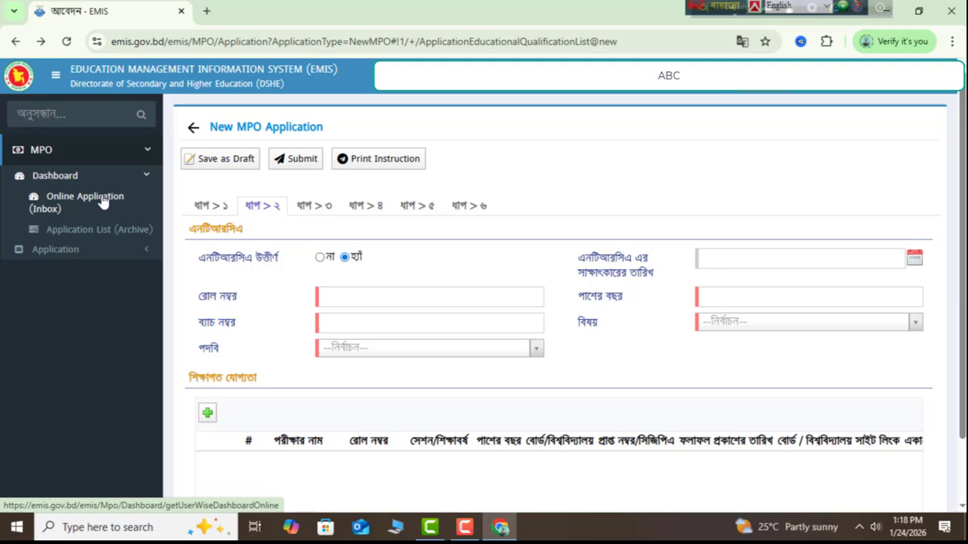
pyautogui.click(319, 207)
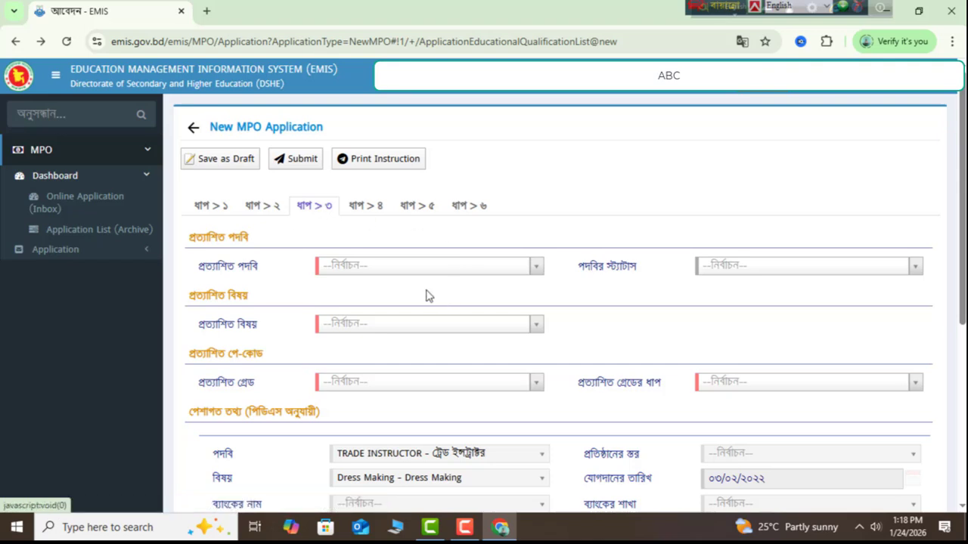
pyautogui.click(382, 267)
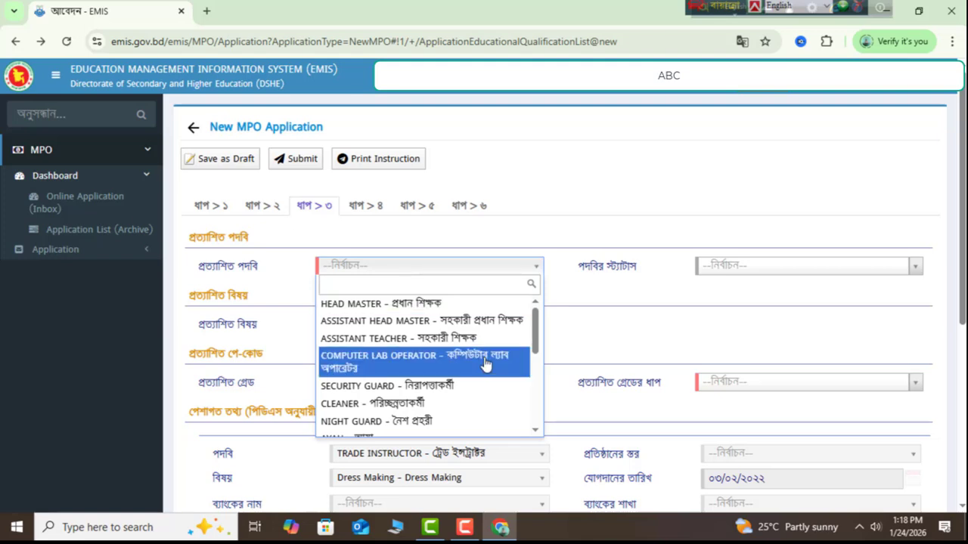
pyautogui.click(463, 338)
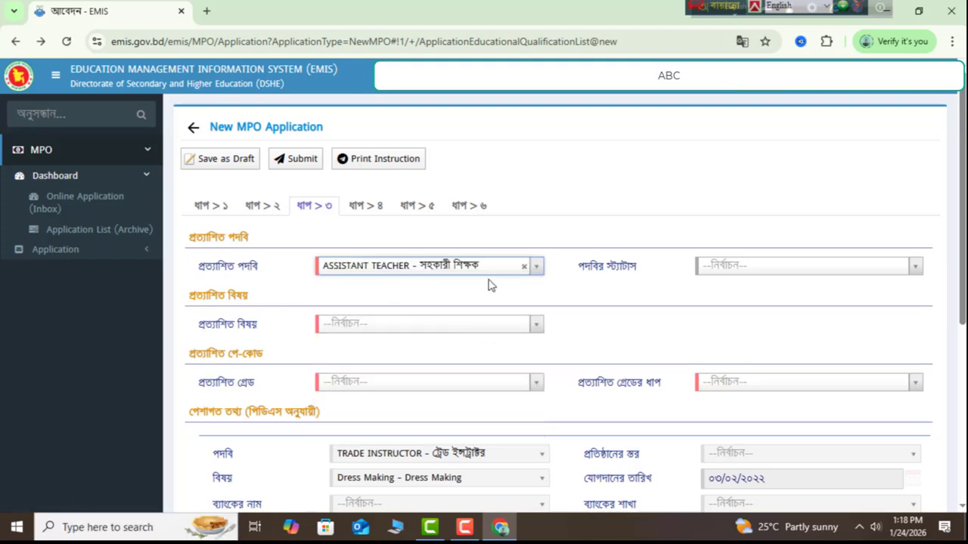
# - Set পদবির স্ট্যাটাস to Regular in ধাপ > ৩
pyautogui.click(740, 272)
pyautogui.click(744, 306)
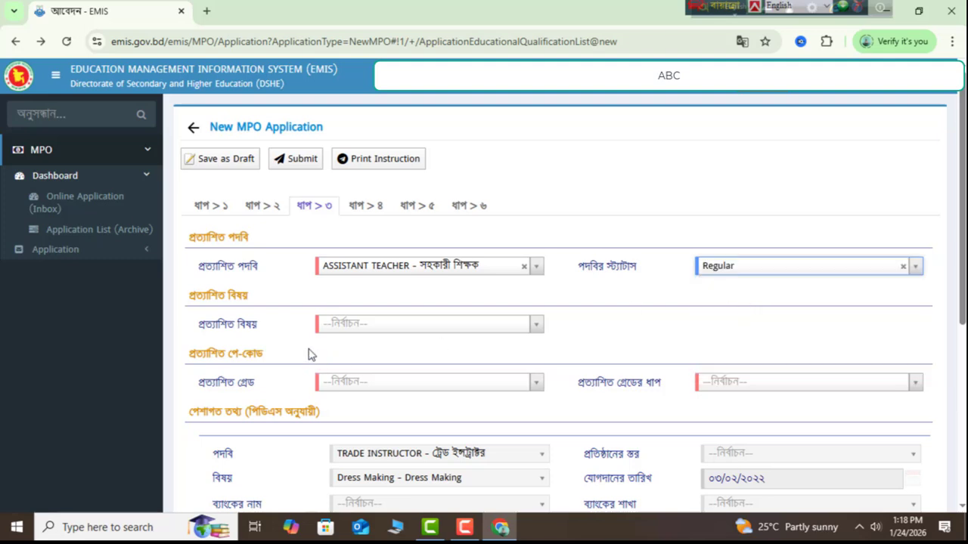
# - View the প্রত্যাশিত বিষয় and প্রত্যাশিত গ্রেড choices and check প্রত্যাশিত গ্রেডের ধাপ, leaving all three unselected
pyautogui.click(370, 327)
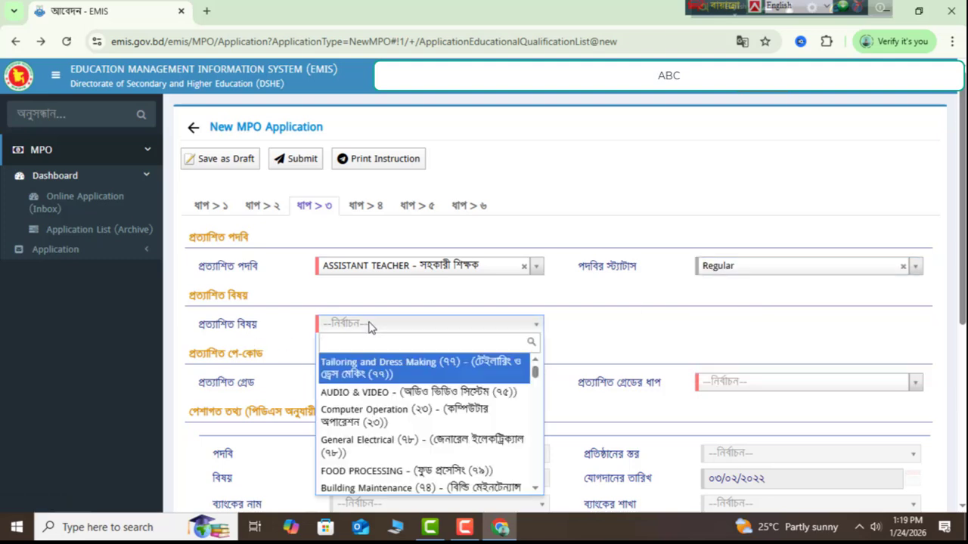
pyautogui.scroll(-3, 434, 452)
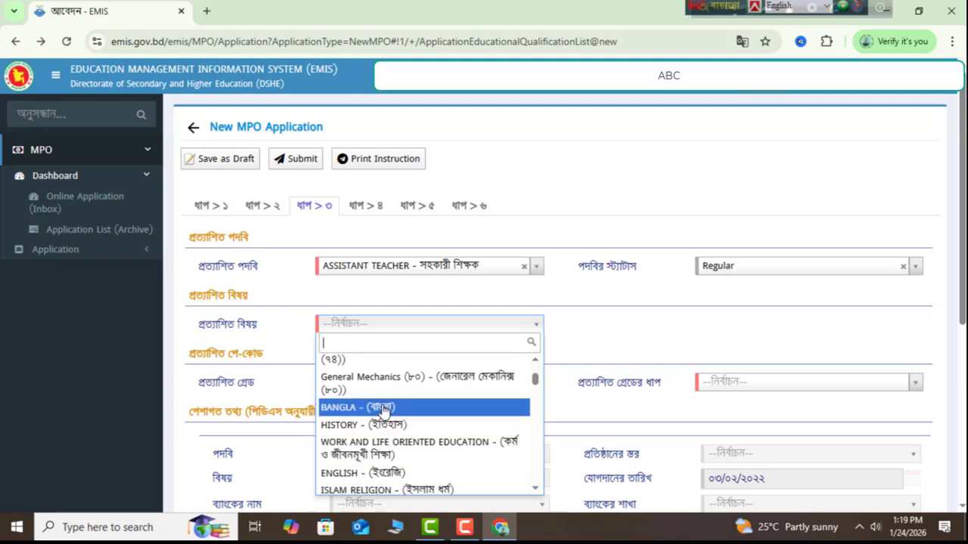
pyautogui.click(556, 408)
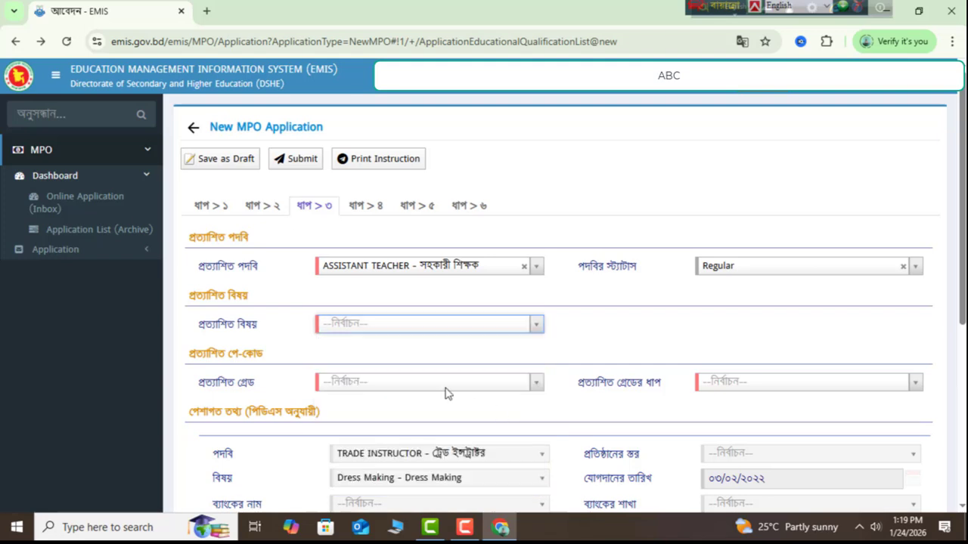
pyautogui.scroll(-1, 393, 393)
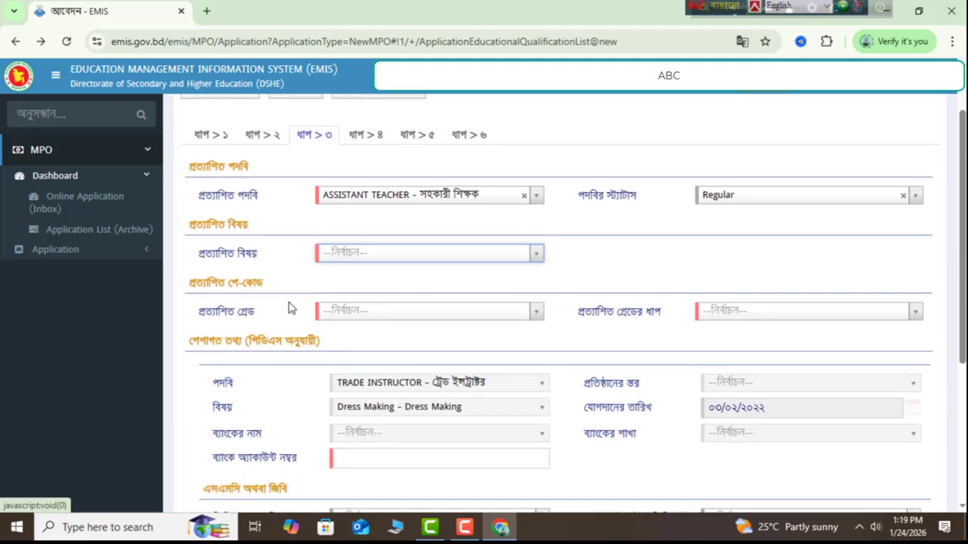
pyautogui.click(382, 312)
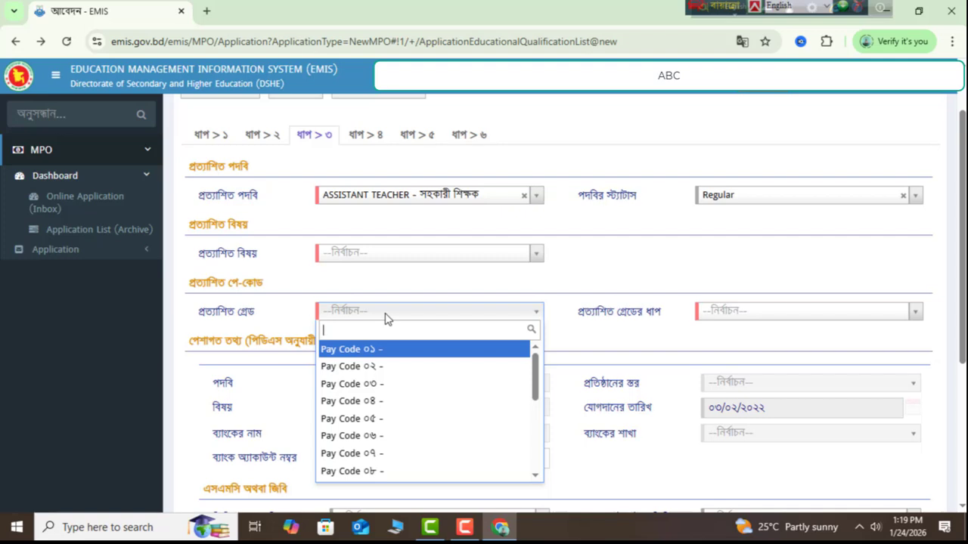
pyautogui.click(560, 339)
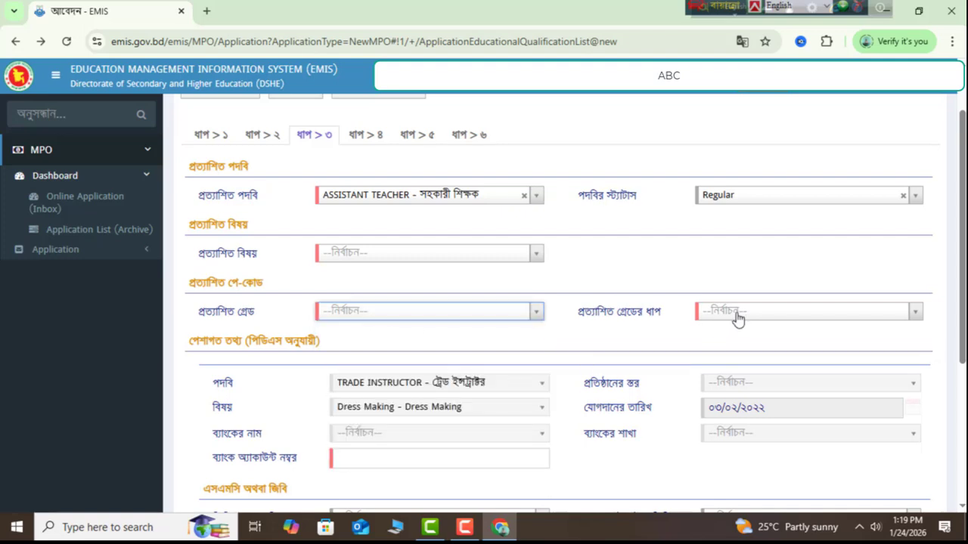
pyautogui.click(737, 317)
pyautogui.click(734, 317)
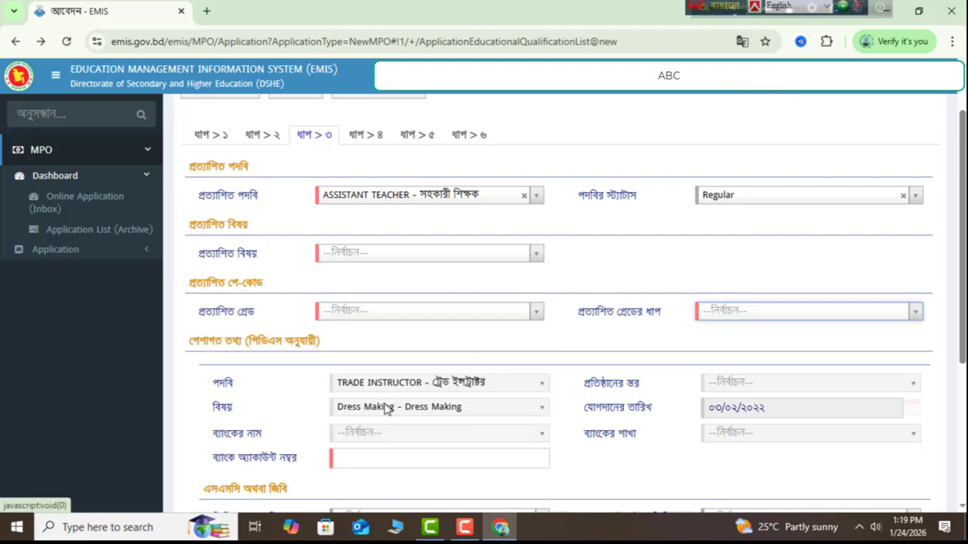
# - Under এসএমসি অথবা জিবি, set both the জিবি / এসএমসি এর ধরন and অ্যাপয়েন্টমেন্টাল জিবি / এসএমসি এর ধরন to Regular
pyautogui.scroll(-1, 385, 409)
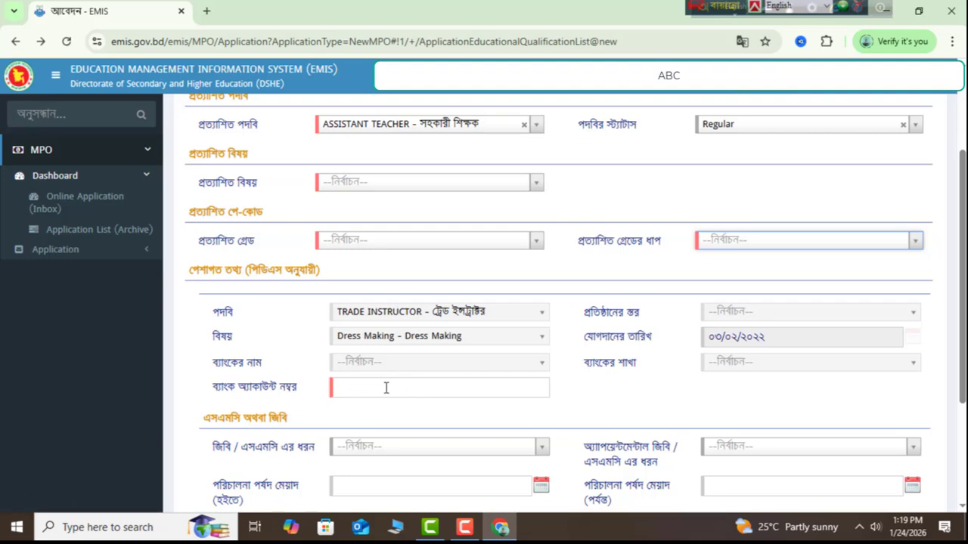
pyautogui.scroll(-1, 378, 393)
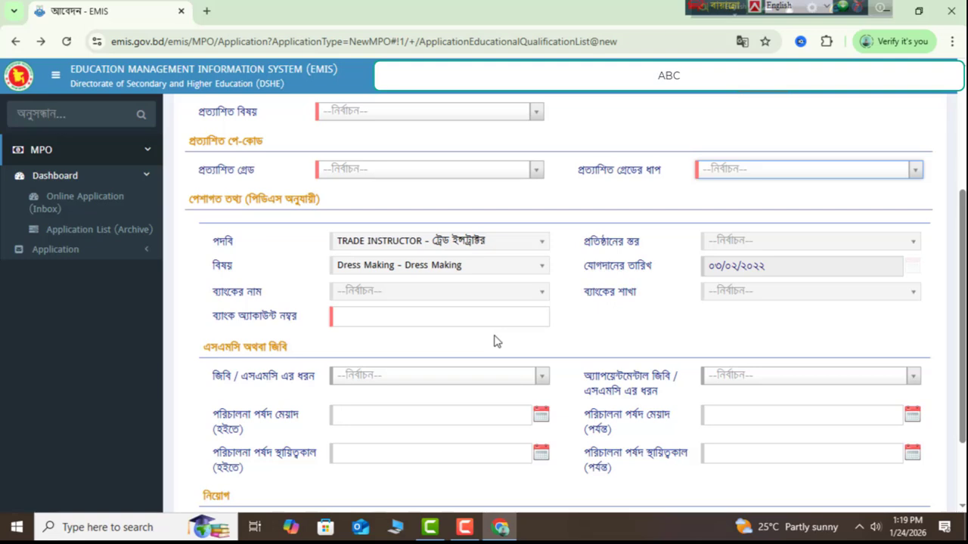
pyautogui.scroll(-2, 490, 340)
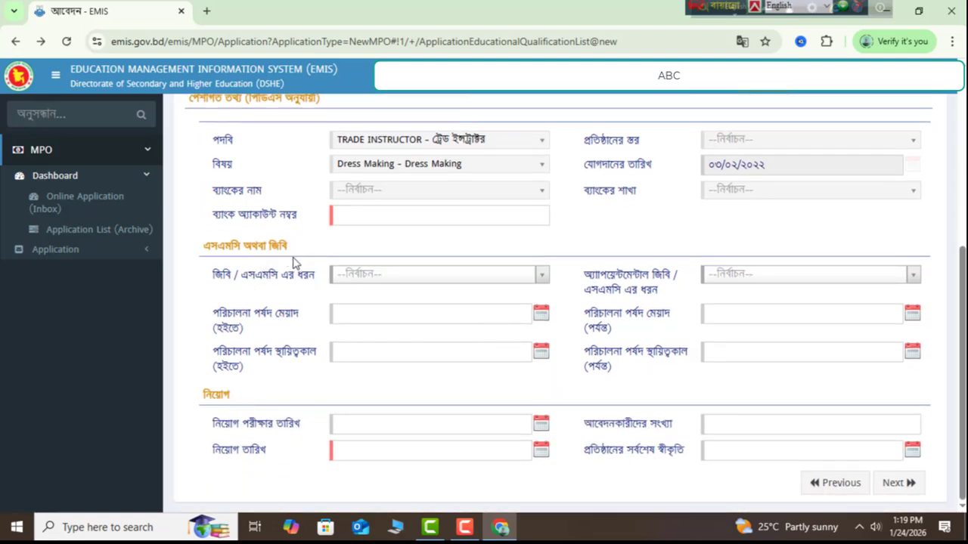
pyautogui.click(389, 279)
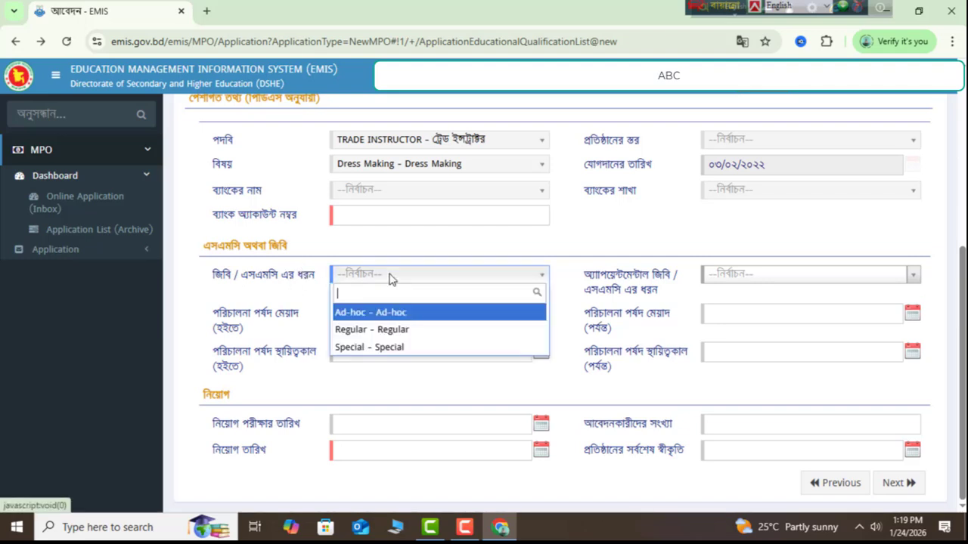
pyautogui.click(402, 333)
pyautogui.click(737, 274)
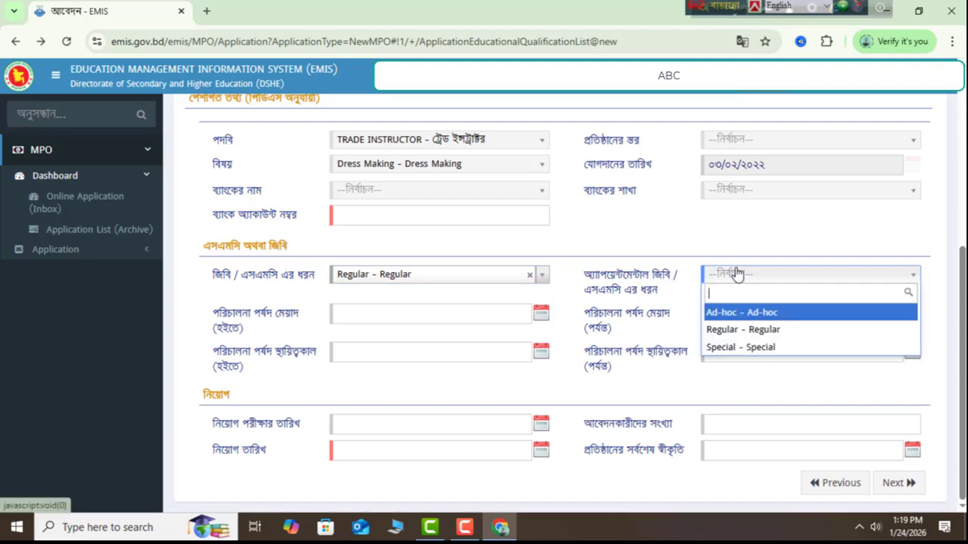
pyautogui.click(771, 330)
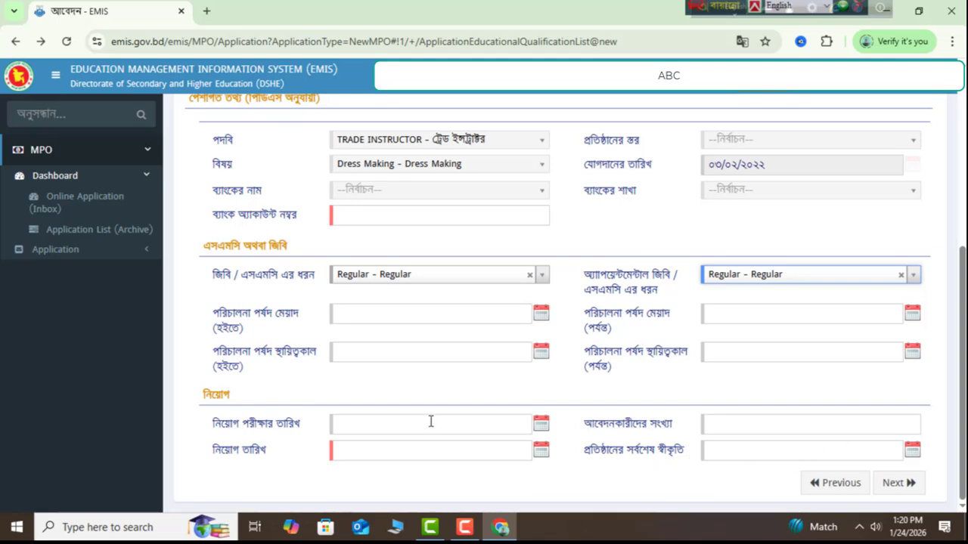
# - In ধাপ > ৪, view the সংবাদপত্রের নাম choices of a new বিজ্ঞাপন entry and discard the entry without saving
pyautogui.scroll(5, 431, 421)
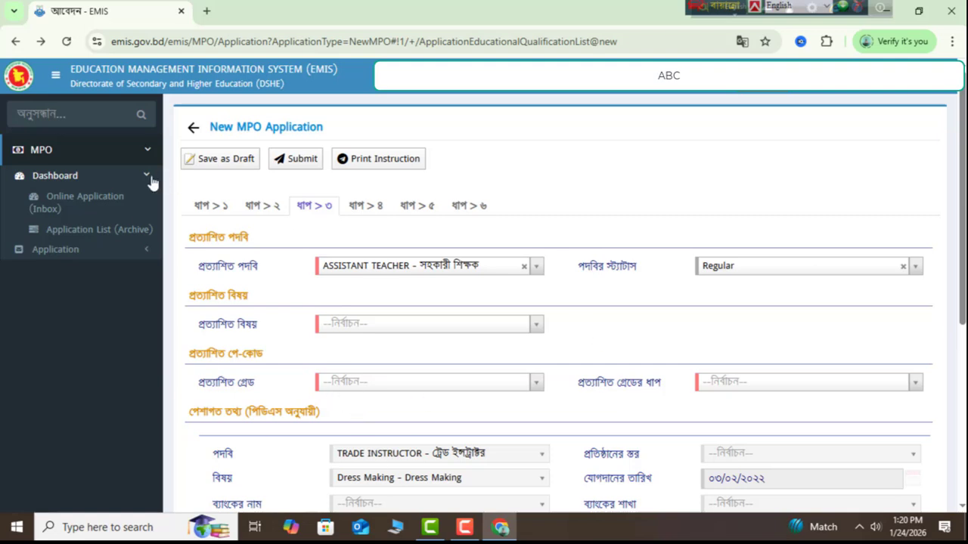
pyautogui.click(368, 209)
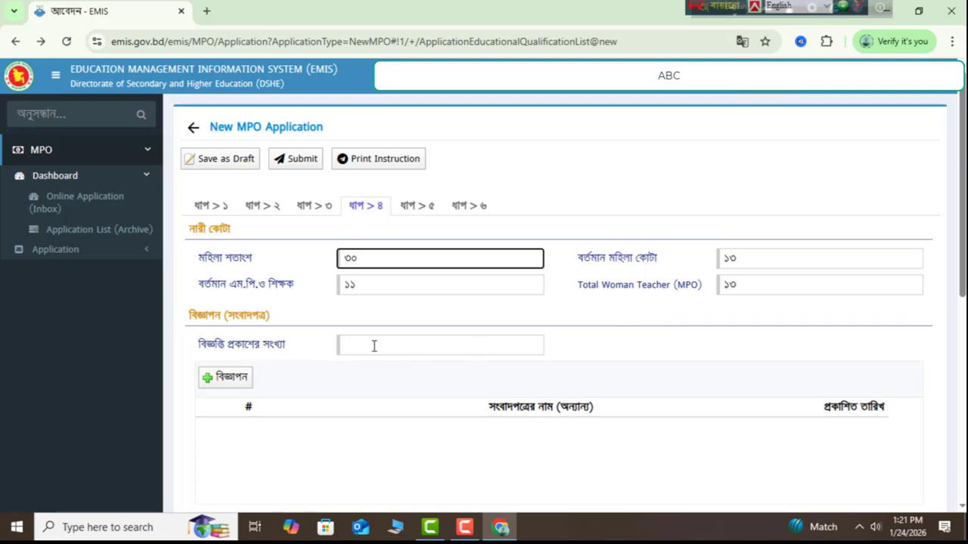
pyautogui.click(208, 377)
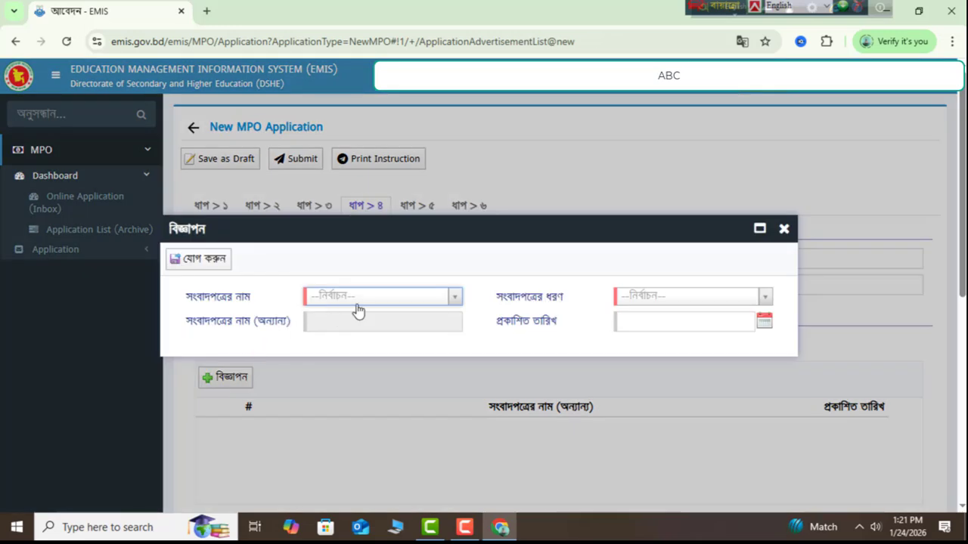
pyautogui.click(352, 297)
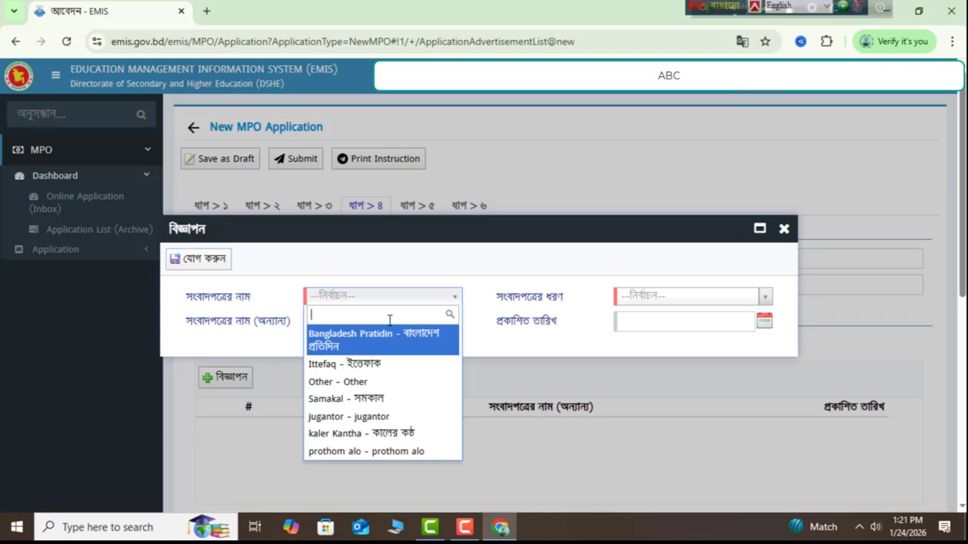
pyautogui.click(501, 377)
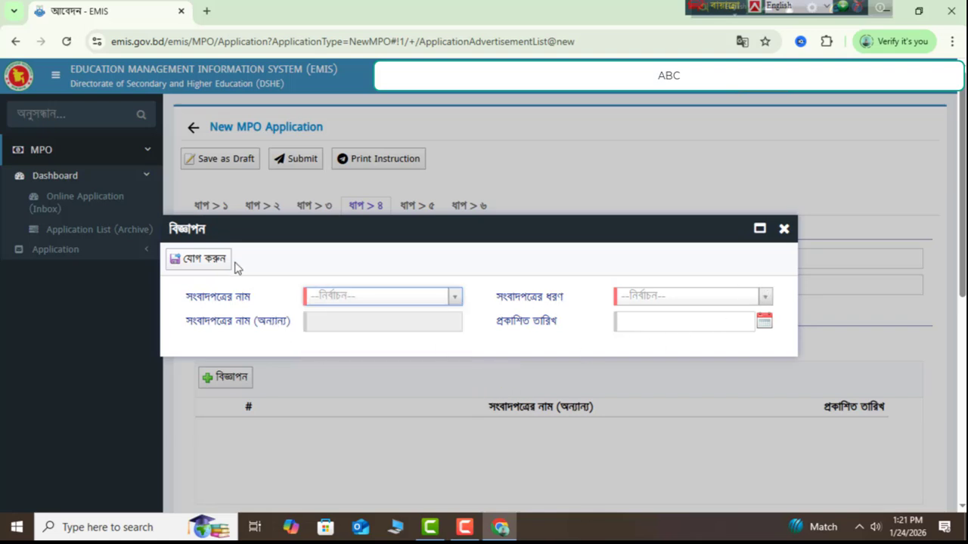
pyautogui.click(784, 230)
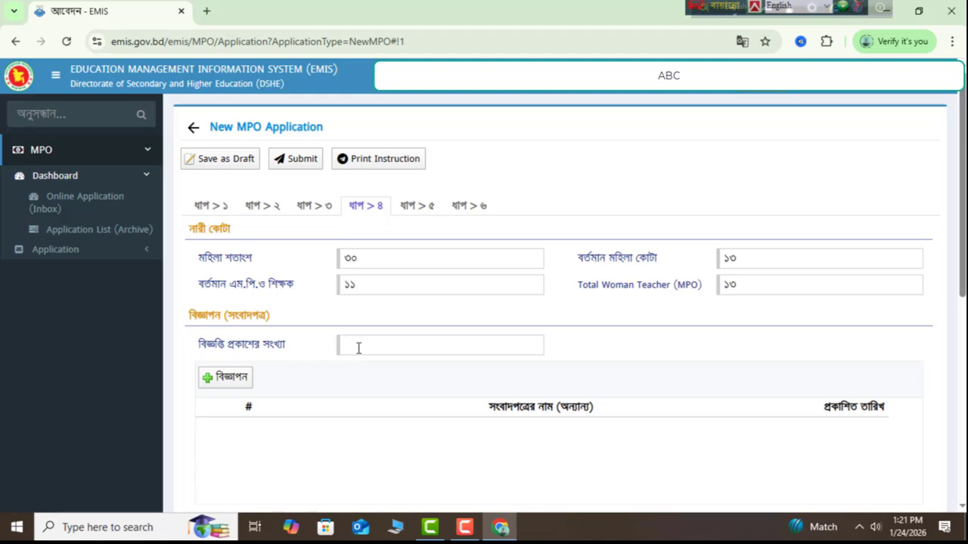
# - View the Post Vacant and Publishing Advertisement, Appointment Approval and Joining Approval entries under রেজুলেশন, closing each without saving
pyautogui.scroll(-5, 461, 389)
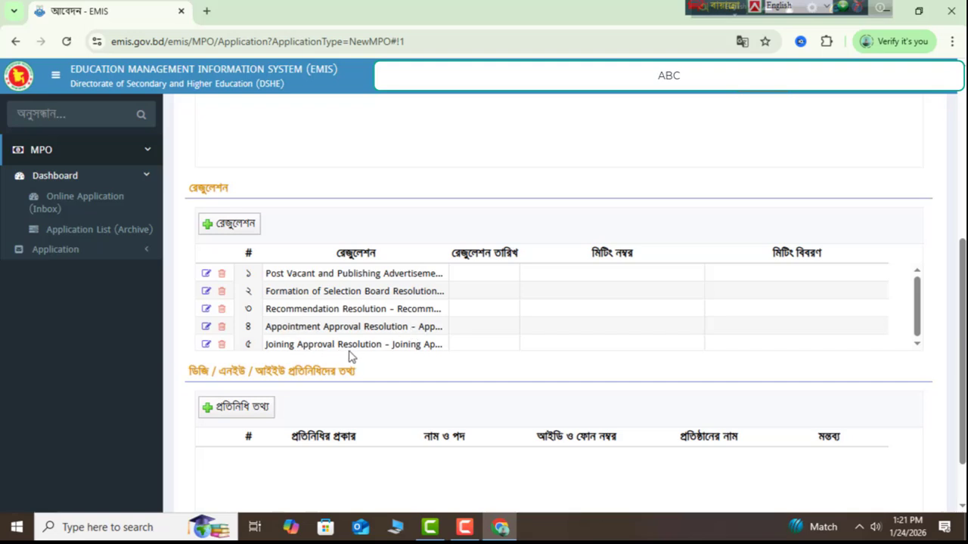
pyautogui.click(205, 274)
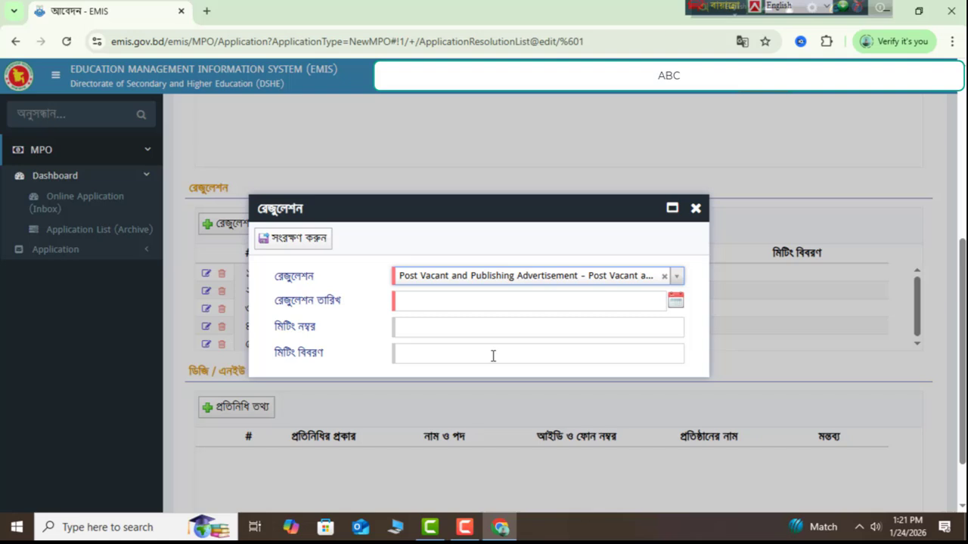
pyautogui.click(694, 211)
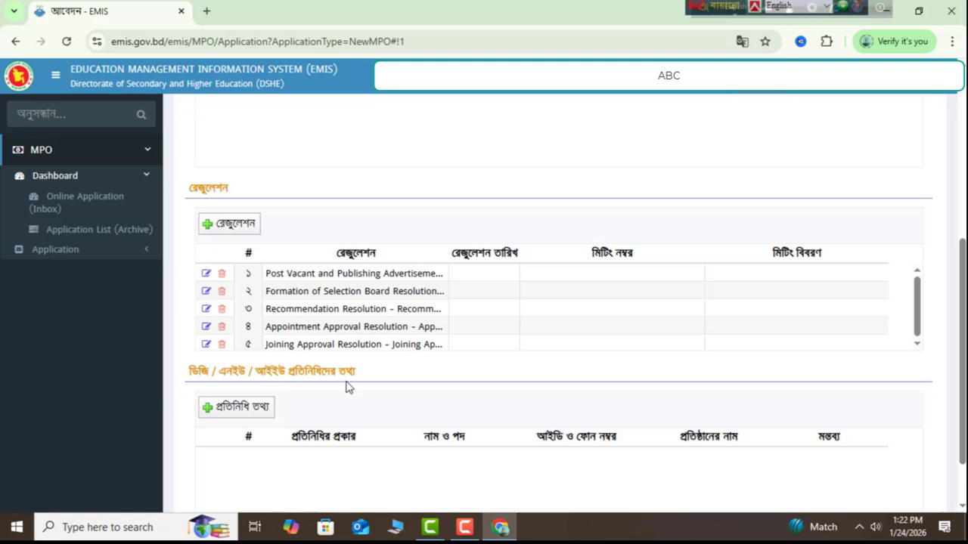
pyautogui.click(206, 327)
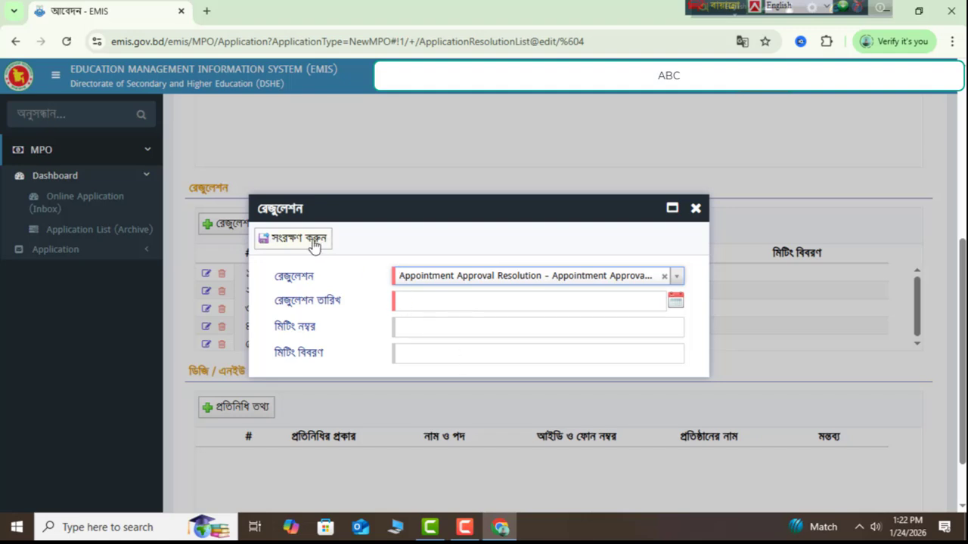
pyautogui.click(695, 208)
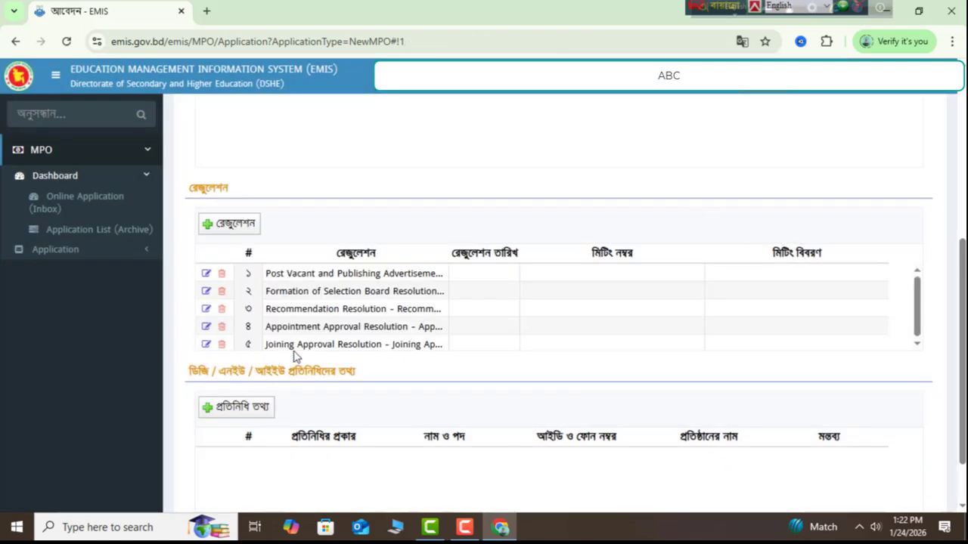
pyautogui.click(205, 344)
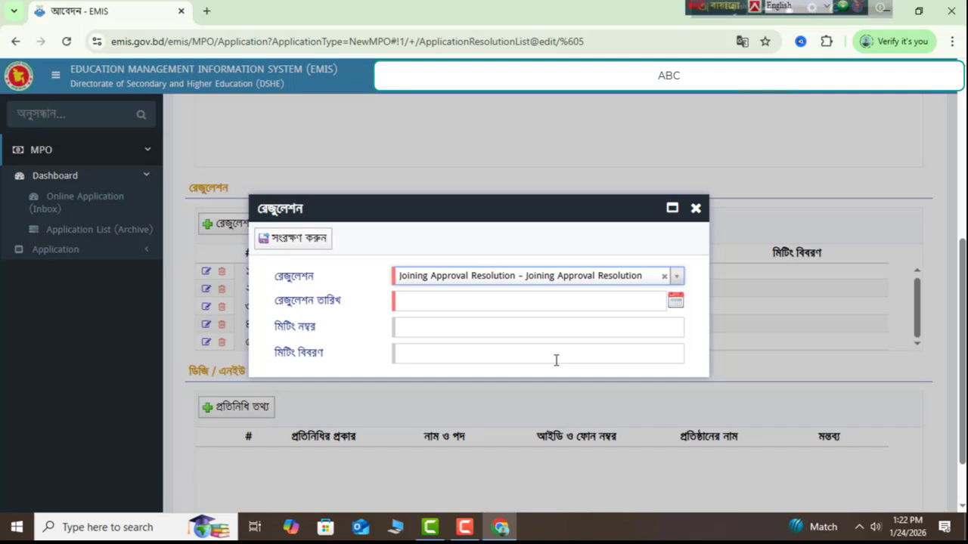
pyautogui.click(696, 210)
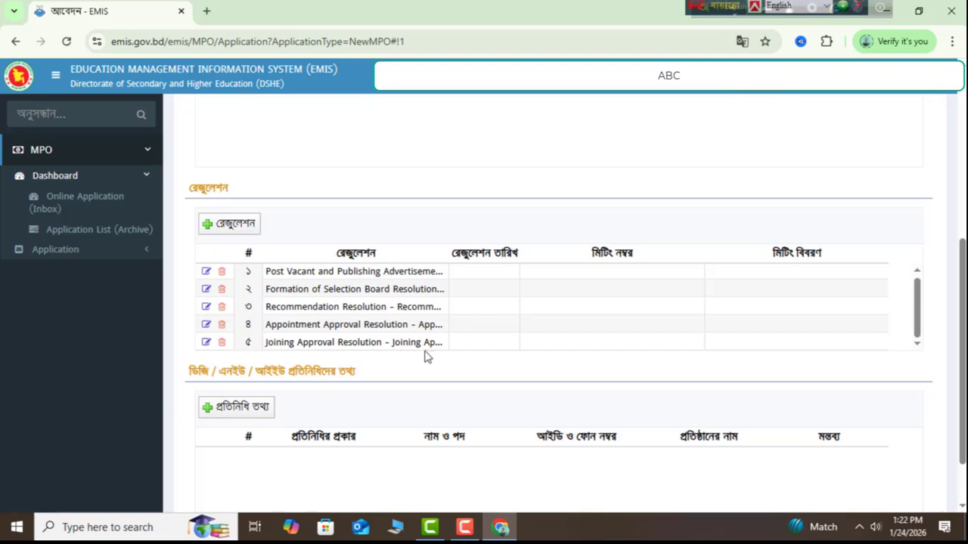
# - View the প্রতিনিধির প্রকার choices of a new প্রতিনিধি তথ্য entry and discard the entry without saving
pyautogui.scroll(-1, 309, 406)
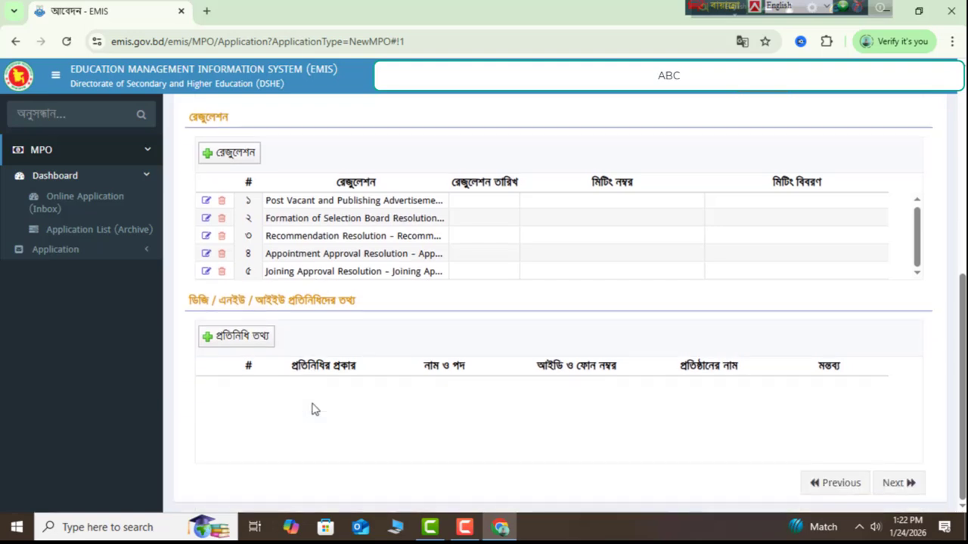
pyautogui.click(237, 339)
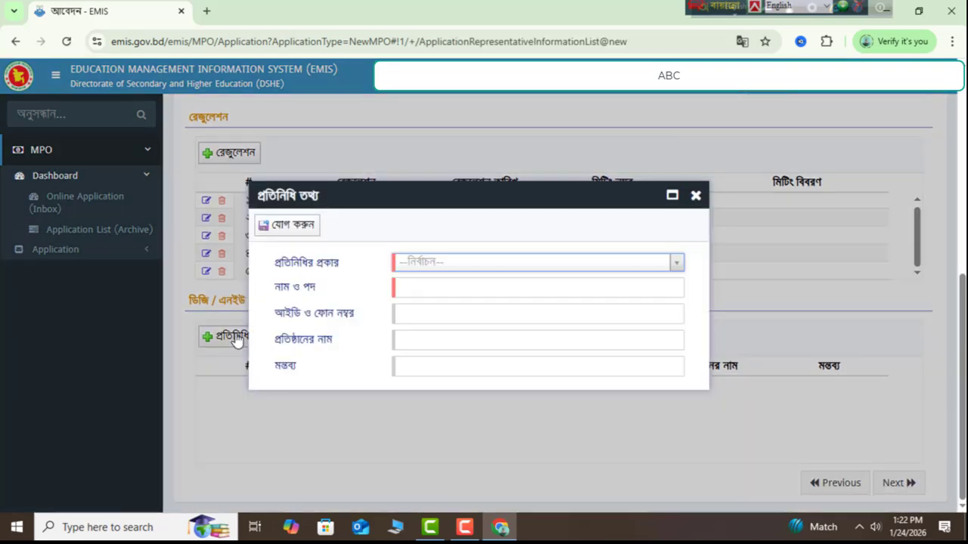
pyautogui.click(470, 261)
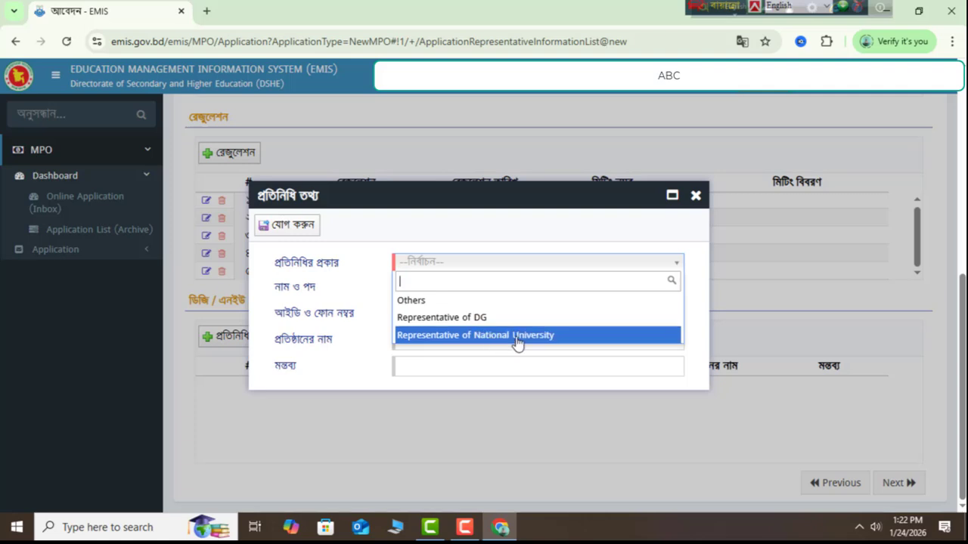
pyautogui.click(488, 233)
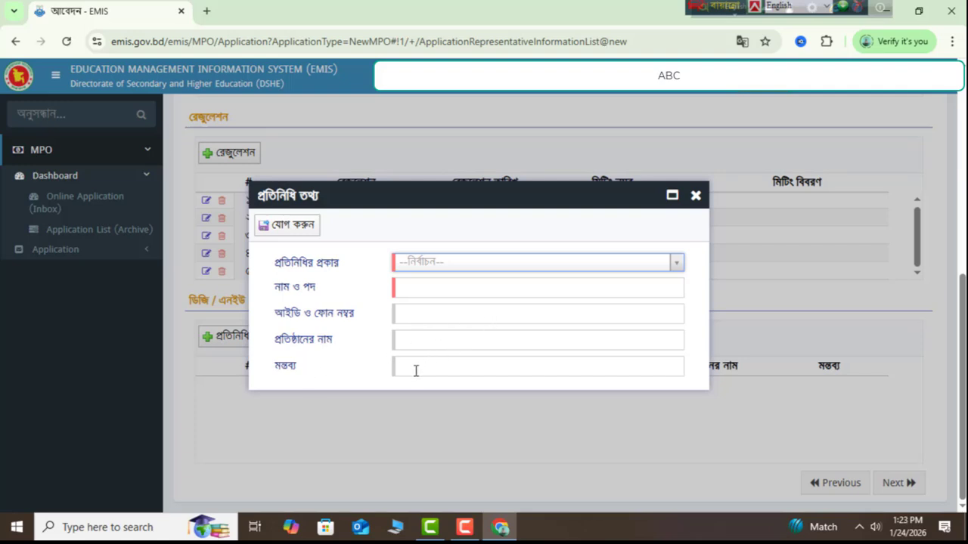
pyautogui.click(695, 196)
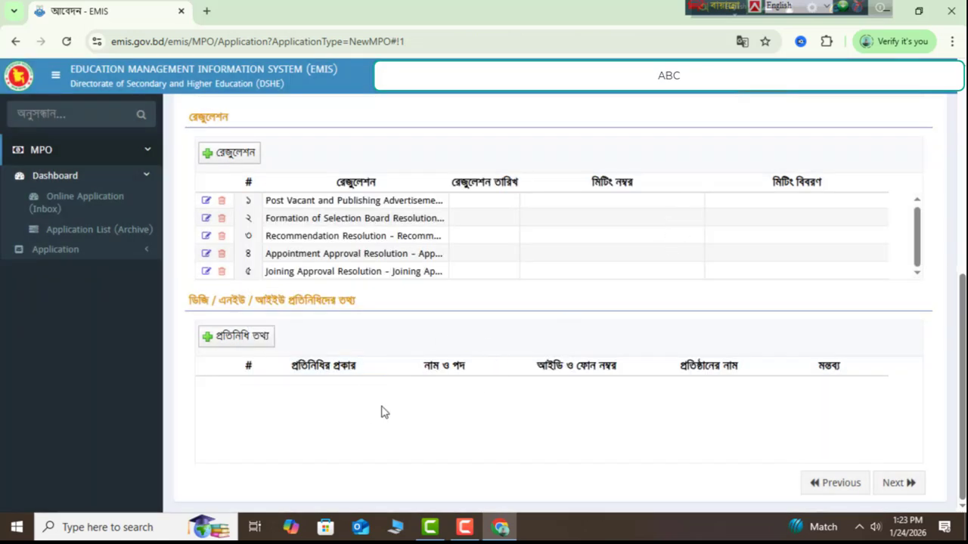
# - Go to ধাপ > ৫ of the application
pyautogui.scroll(2, 388, 408)
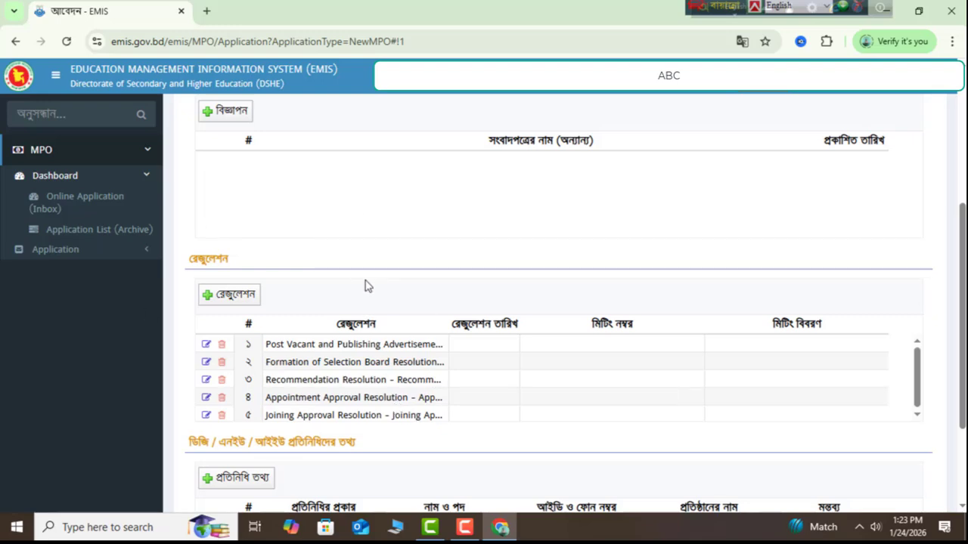
pyautogui.scroll(4, 364, 286)
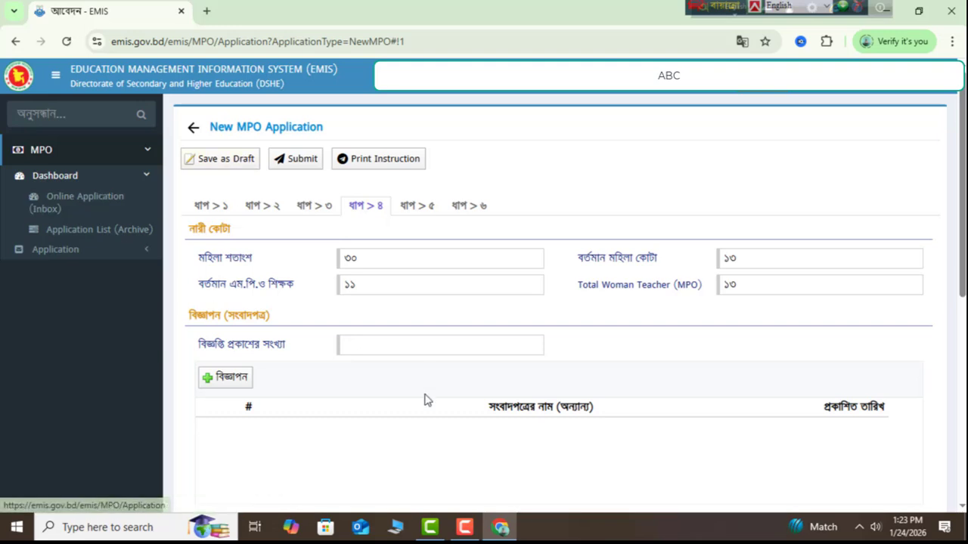
pyautogui.click(420, 207)
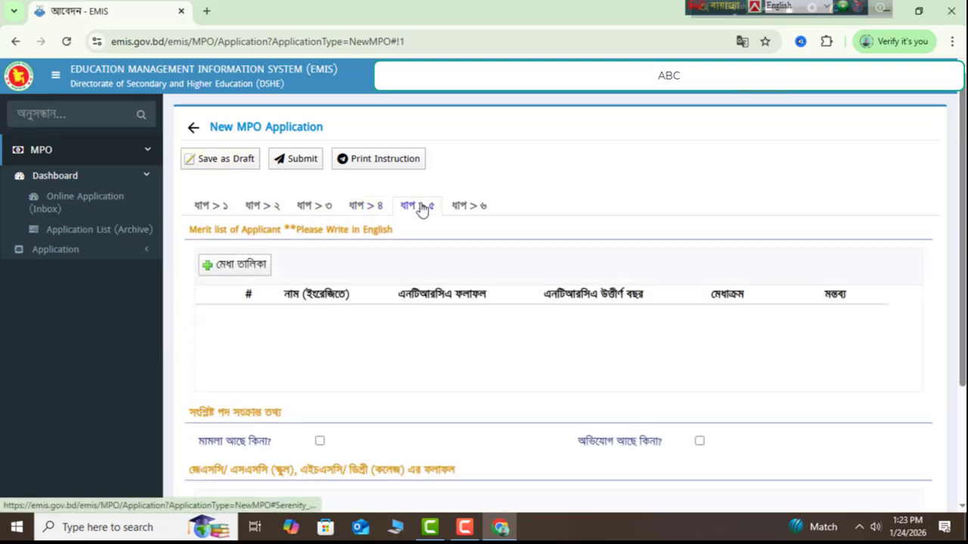
# - View the fields of a new মেধা তালিকা entry, discard it without saving, and look over the remaining ধাপ > ৫ sections
pyautogui.click(236, 270)
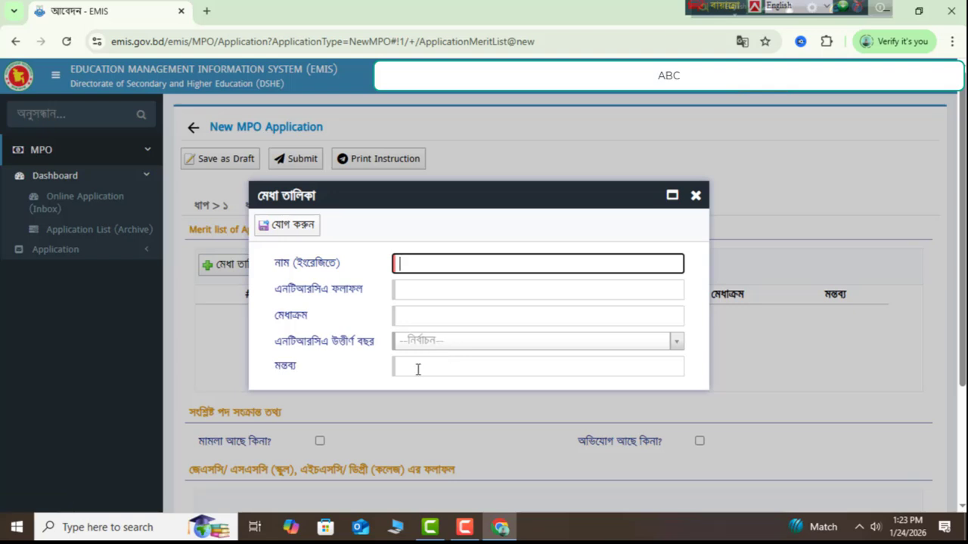
pyautogui.click(696, 200)
pyautogui.scroll(-3, 404, 350)
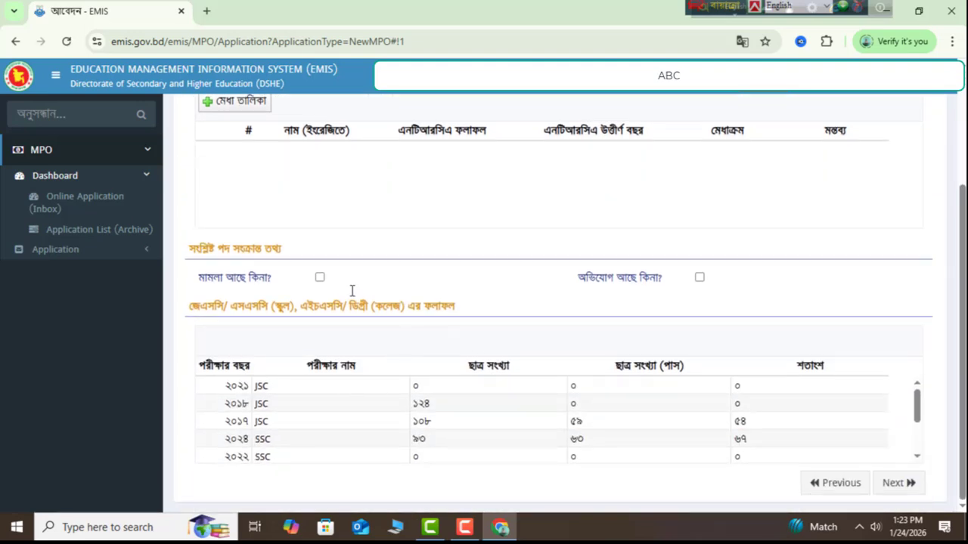
pyautogui.scroll(3, 365, 407)
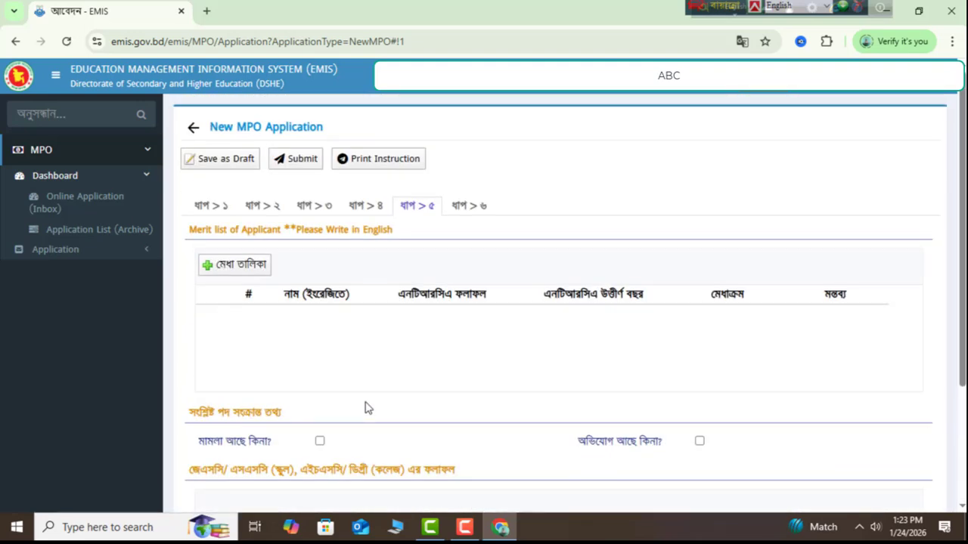
# - Go to ধাপ > ৬ of the application and look through its সংযুক্তি list
pyautogui.click(468, 206)
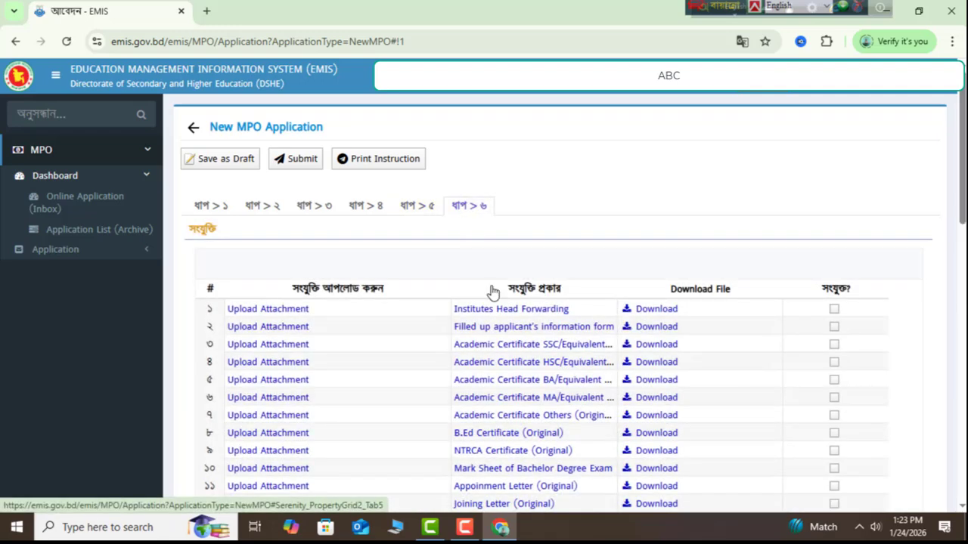
pyautogui.scroll(-5, 921, 355)
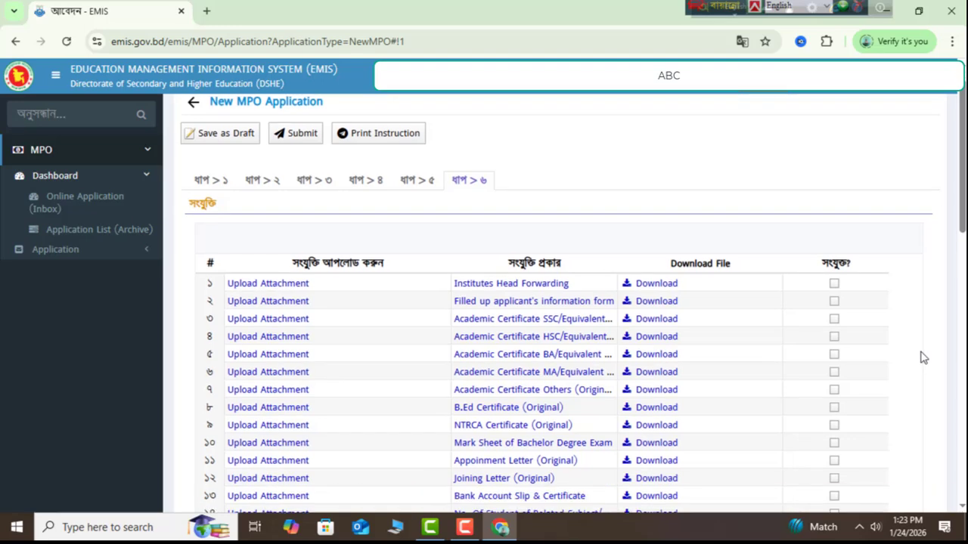
pyautogui.scroll(-2, 921, 354)
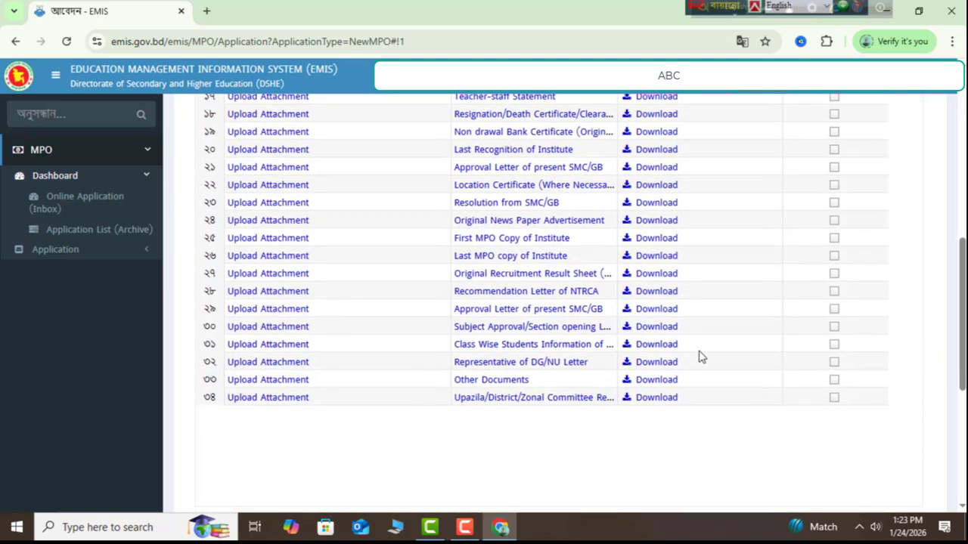
pyautogui.scroll(2, 706, 370)
pyautogui.scroll(5, 705, 370)
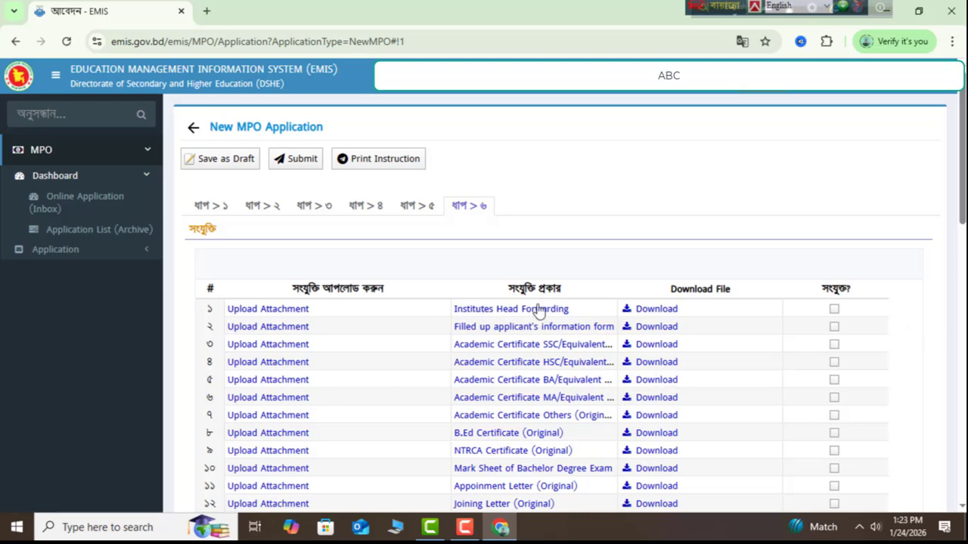
# - View the Institutes Head Forwarding attachment form and its file selection, closing both without choosing a file or saving
pyautogui.click(484, 310)
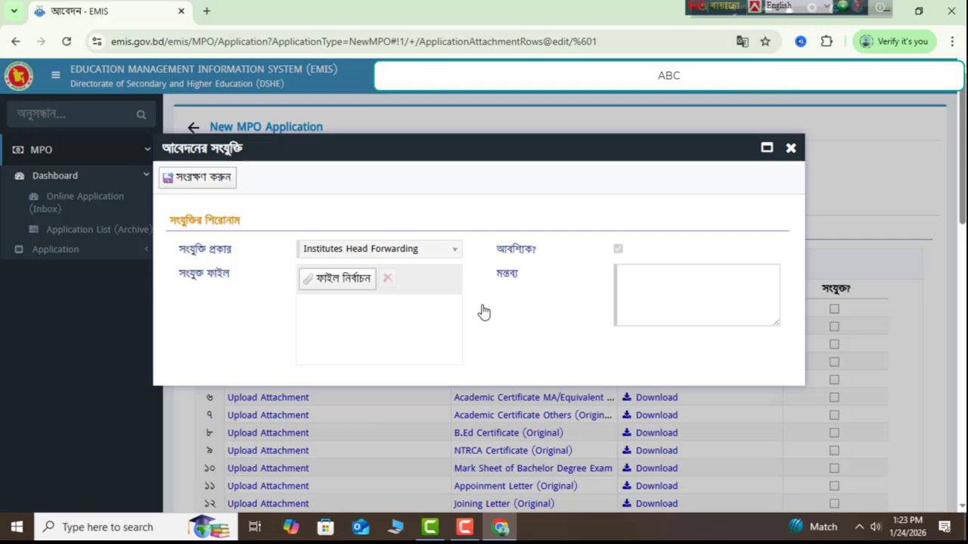
pyautogui.click(331, 280)
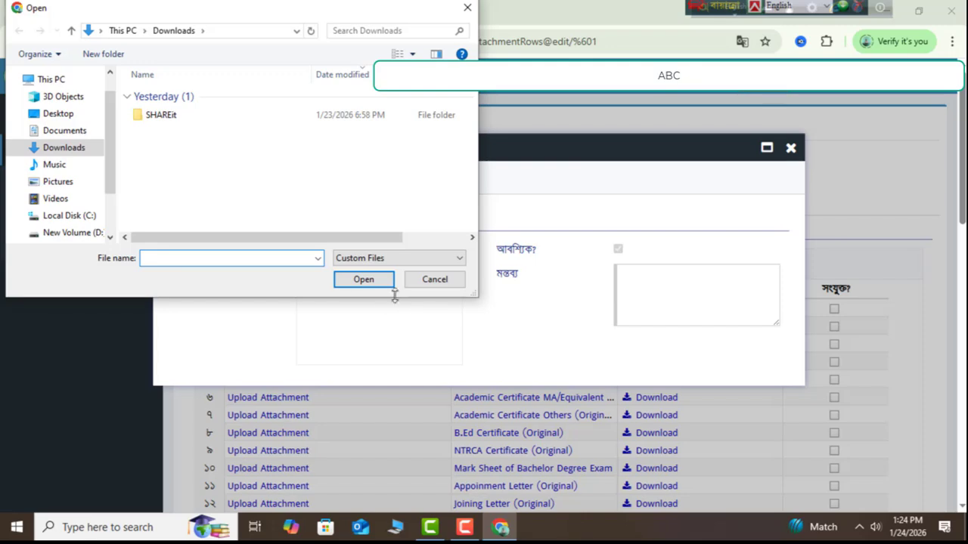
pyautogui.click(431, 280)
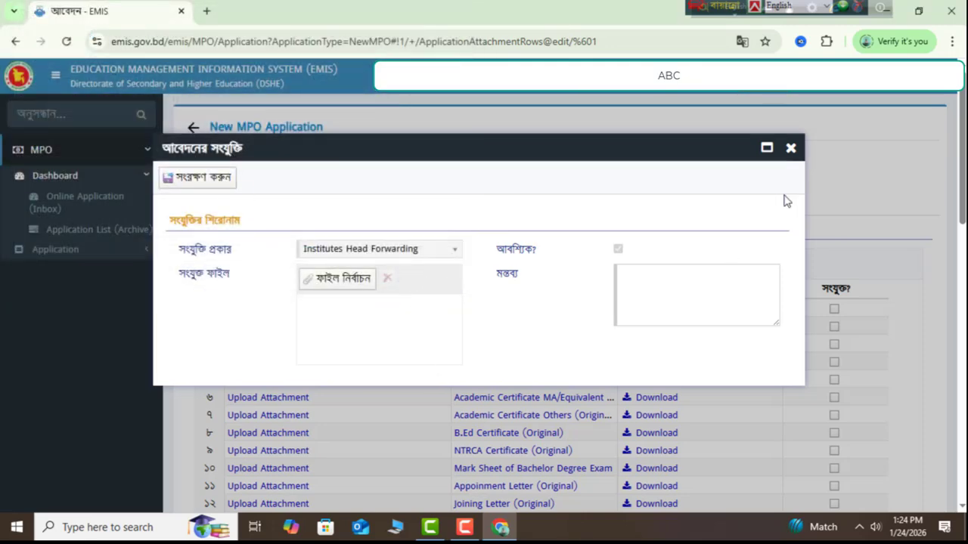
pyautogui.click(791, 147)
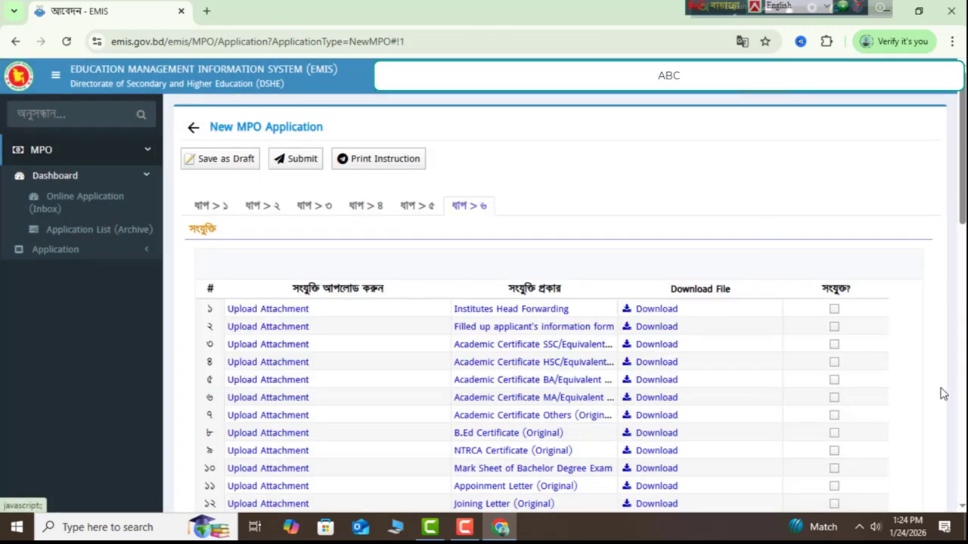
# - Examine the attachment types in the সংযুক্তি list, from Institutes Head Forwarding to Upazila/District/Zonal Committee Report
pyautogui.scroll(-2, 949, 389)
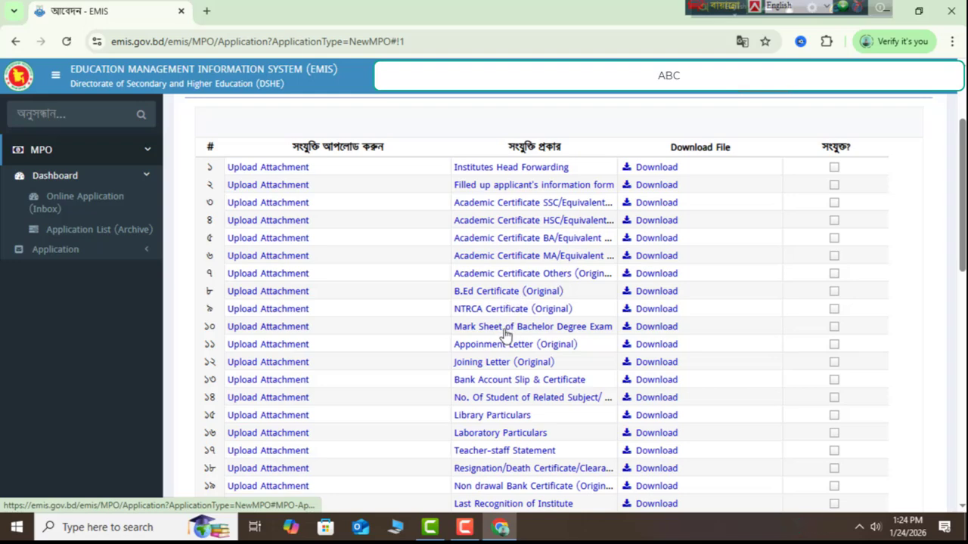
pyautogui.scroll(-1, 507, 333)
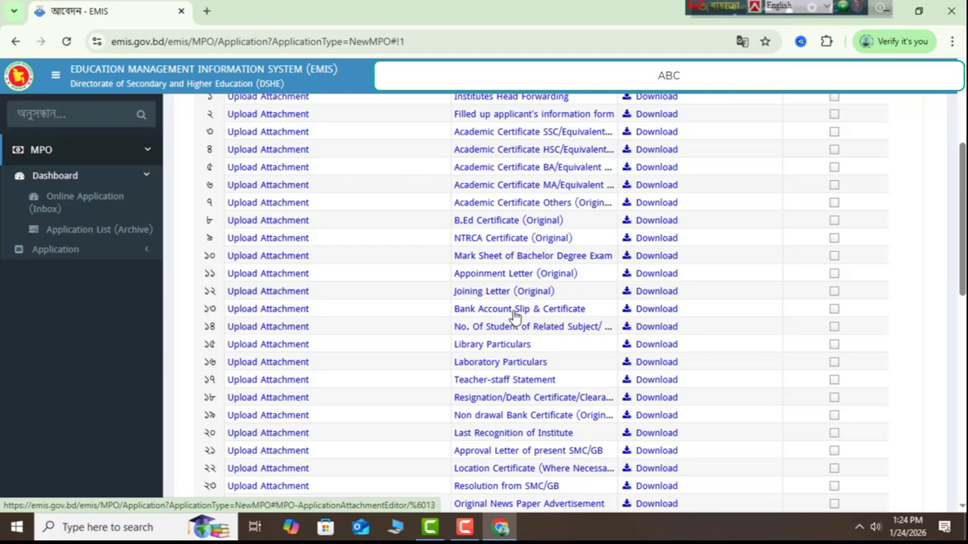
pyautogui.scroll(-1, 527, 314)
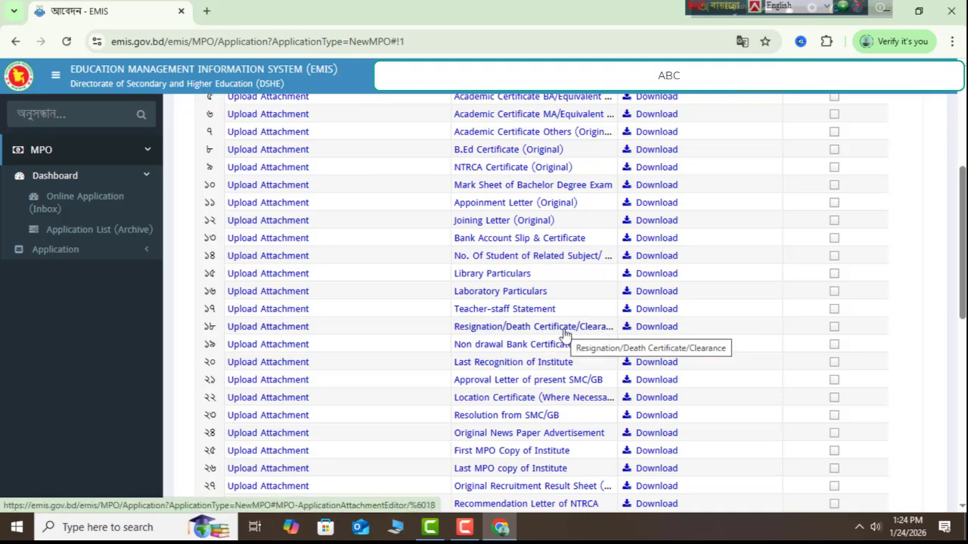
pyautogui.scroll(-2, 532, 355)
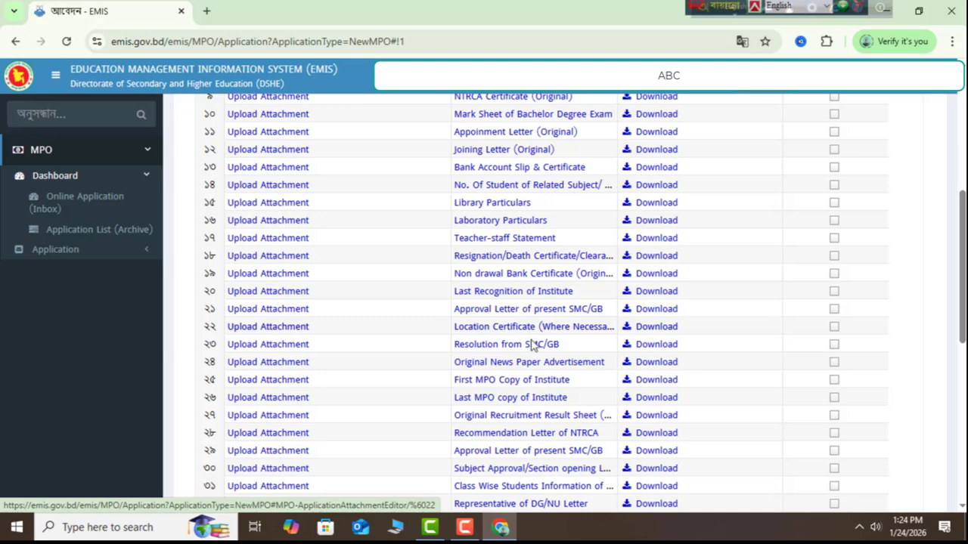
pyautogui.scroll(-2, 526, 347)
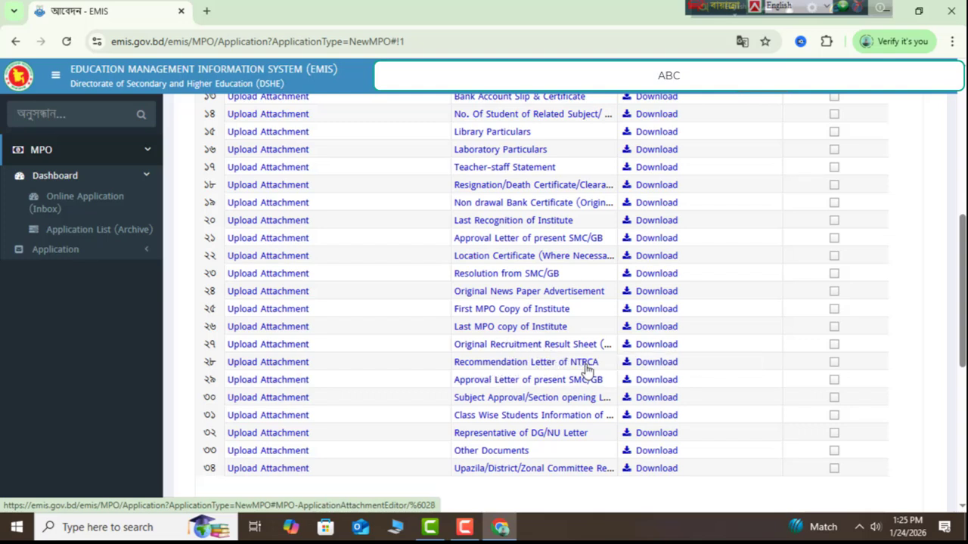
pyautogui.scroll(-1, 525, 368)
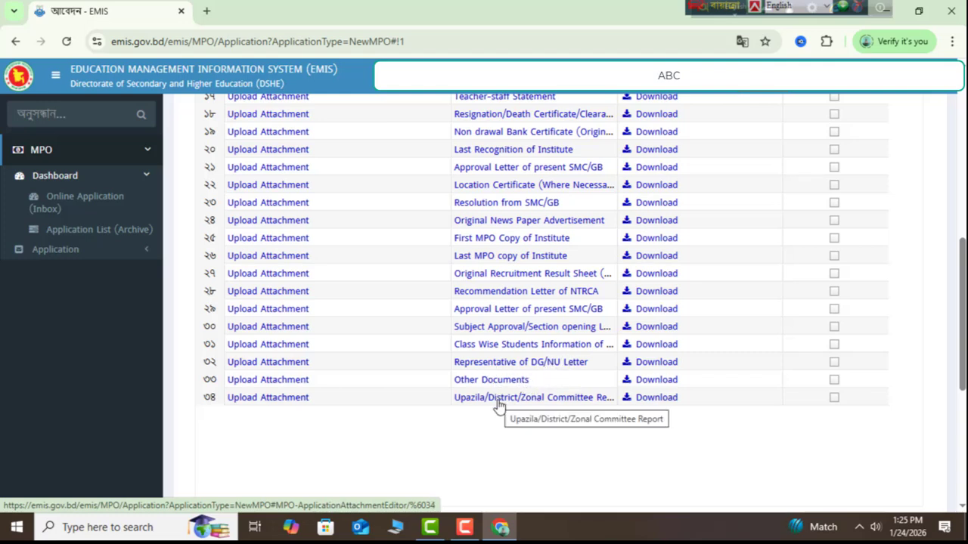
pyautogui.scroll(5, 499, 406)
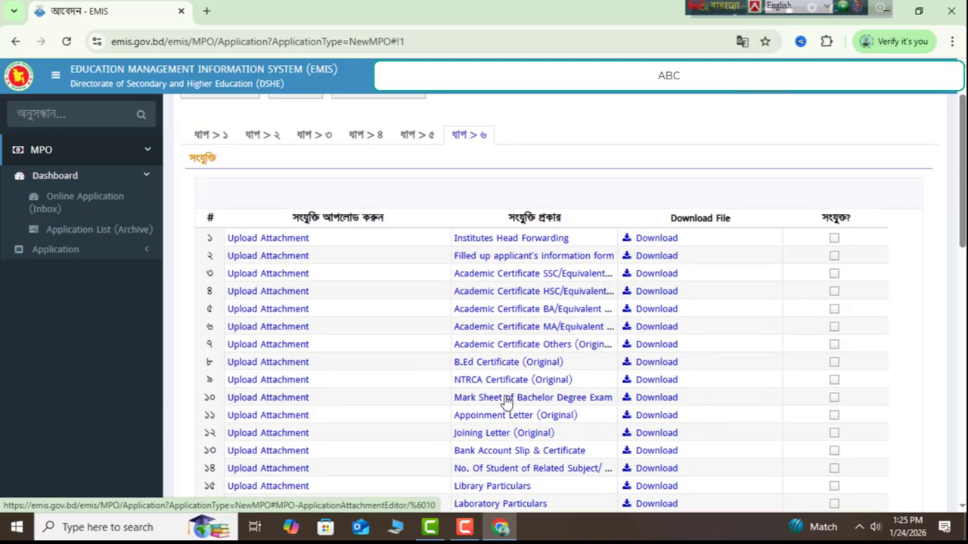
pyautogui.scroll(-4, 505, 403)
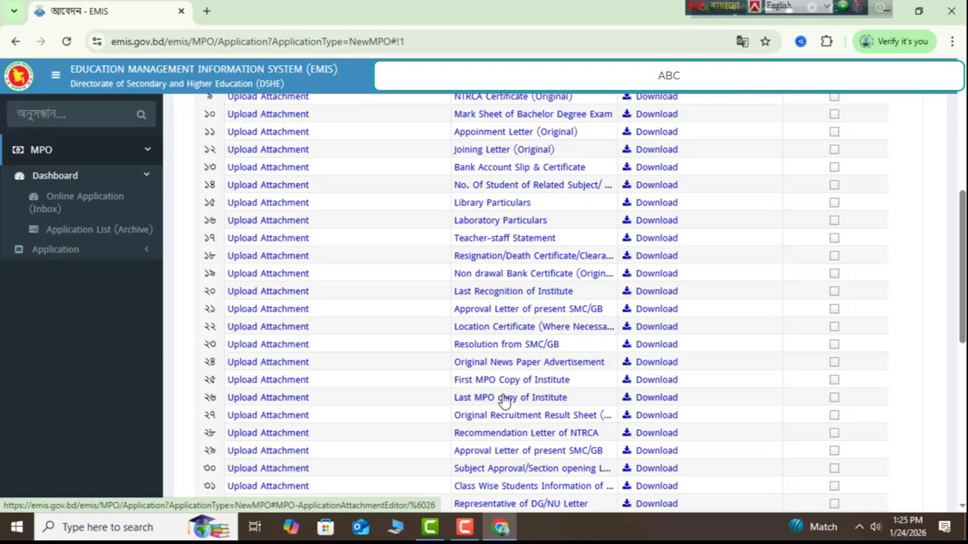
pyautogui.scroll(5, 505, 402)
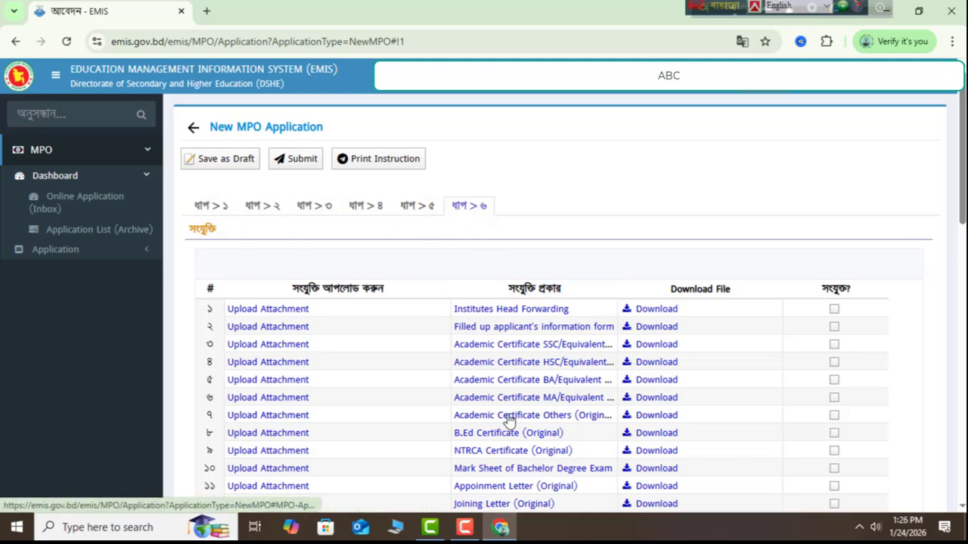
# - View the অনুমোদনের বিবরণ and মন্তব্য sections below the attachment list, and return to the start of ধাপ > ৬
pyautogui.scroll(-7, 415, 382)
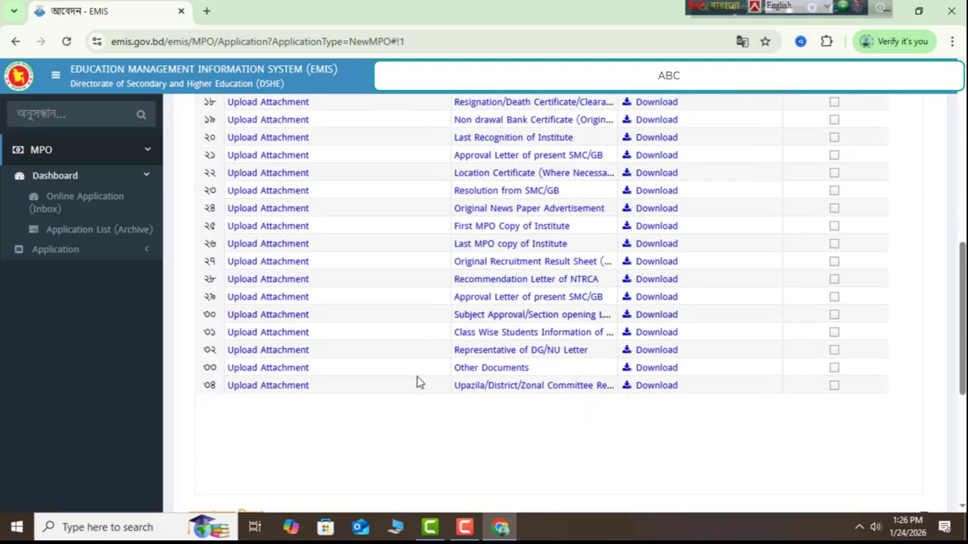
pyautogui.scroll(-3, 416, 383)
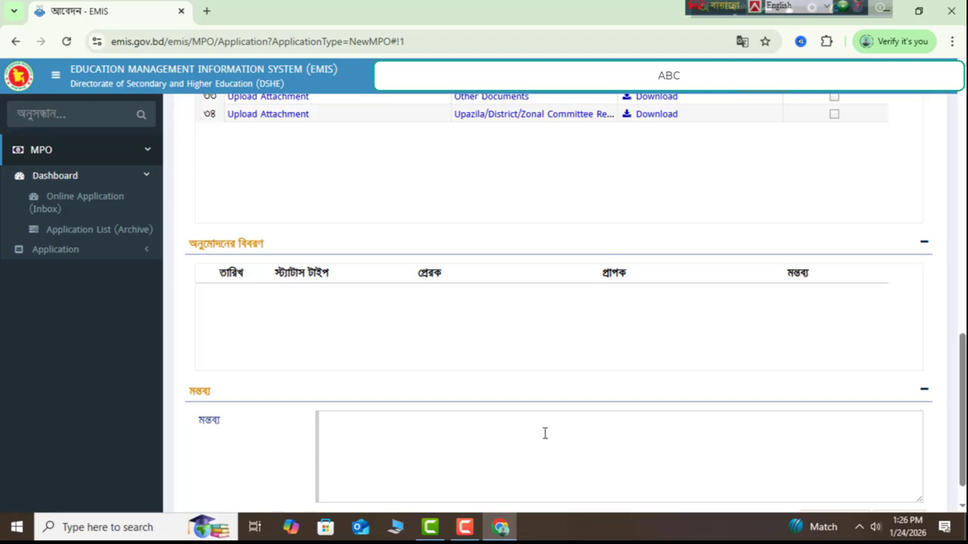
pyautogui.scroll(10, 537, 435)
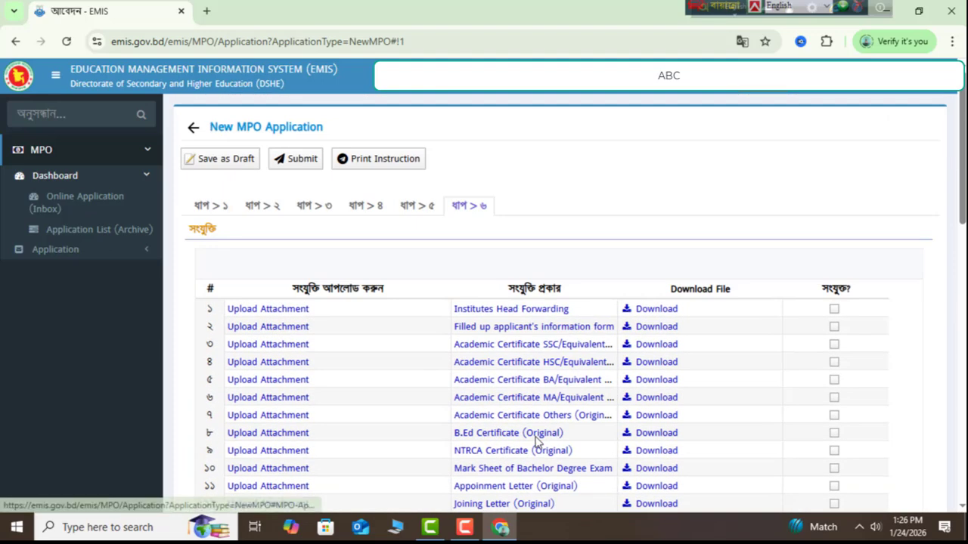